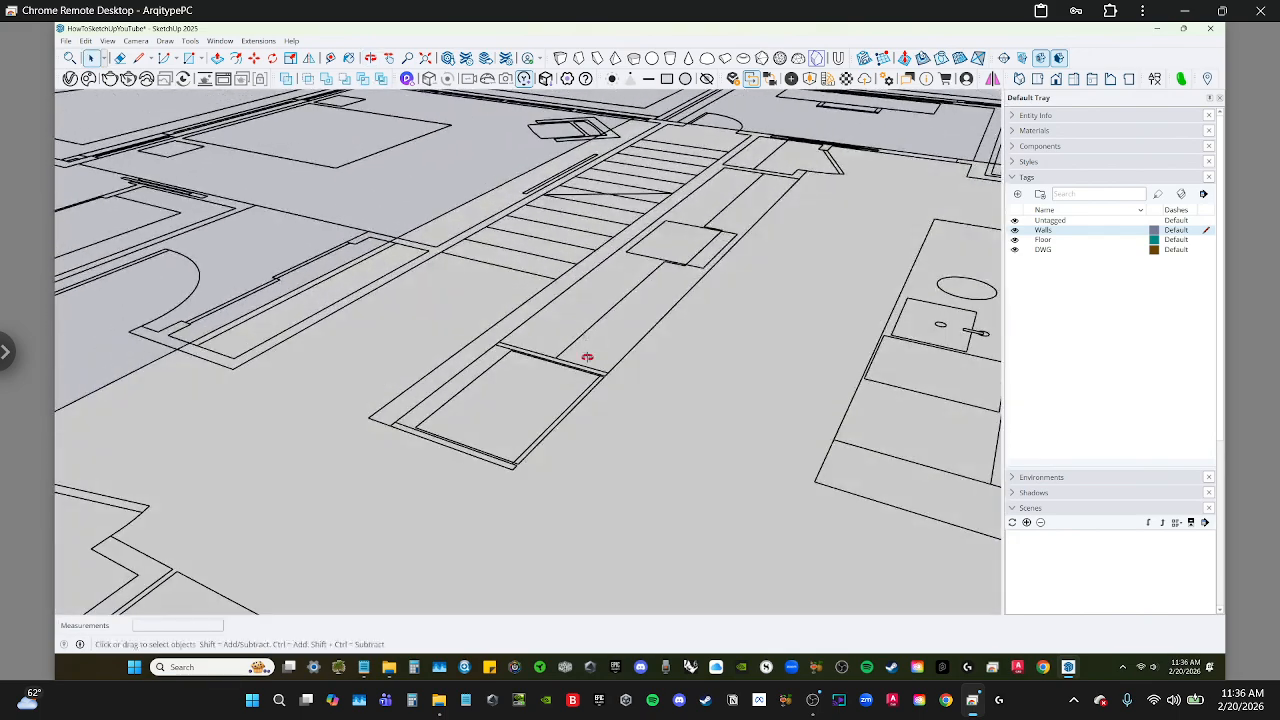
Draw a rectangle about 5 1/2" by 16' 8 1/2" over the long wall beside the stairs, snapping to the plan's wall endpoints
scroll(393, 519, up, 1)
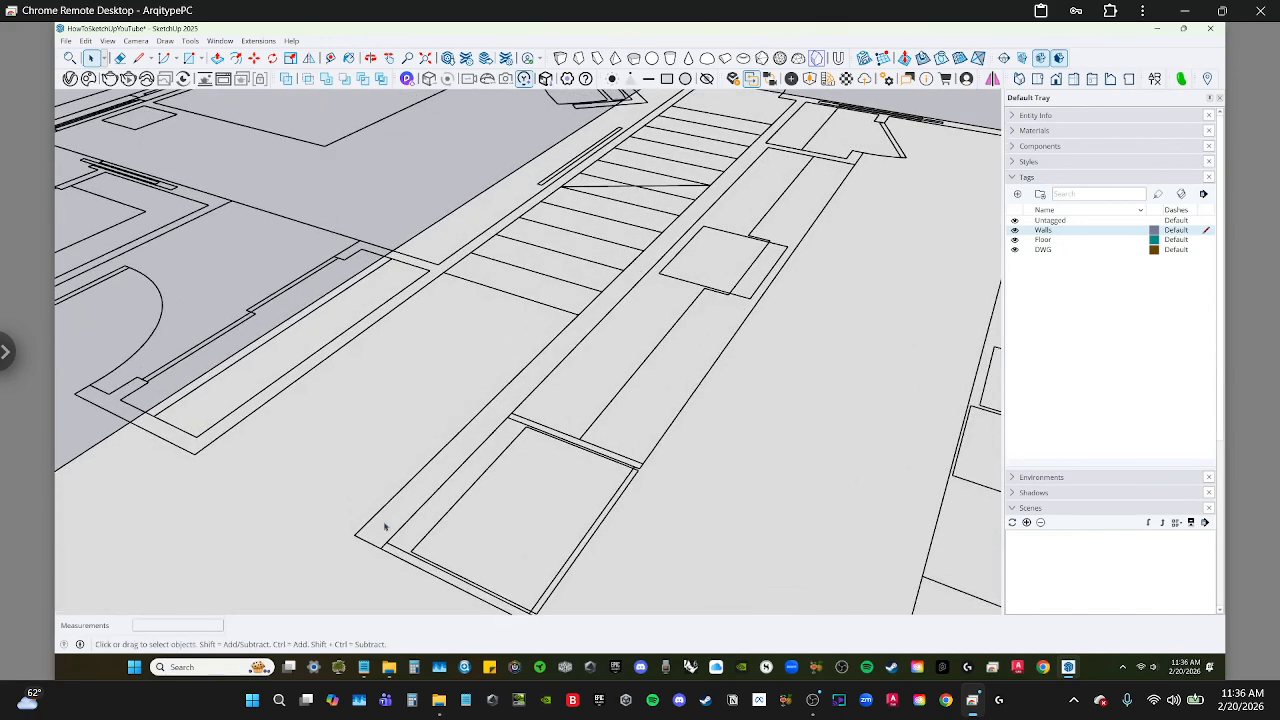
key(r)
click(356, 532)
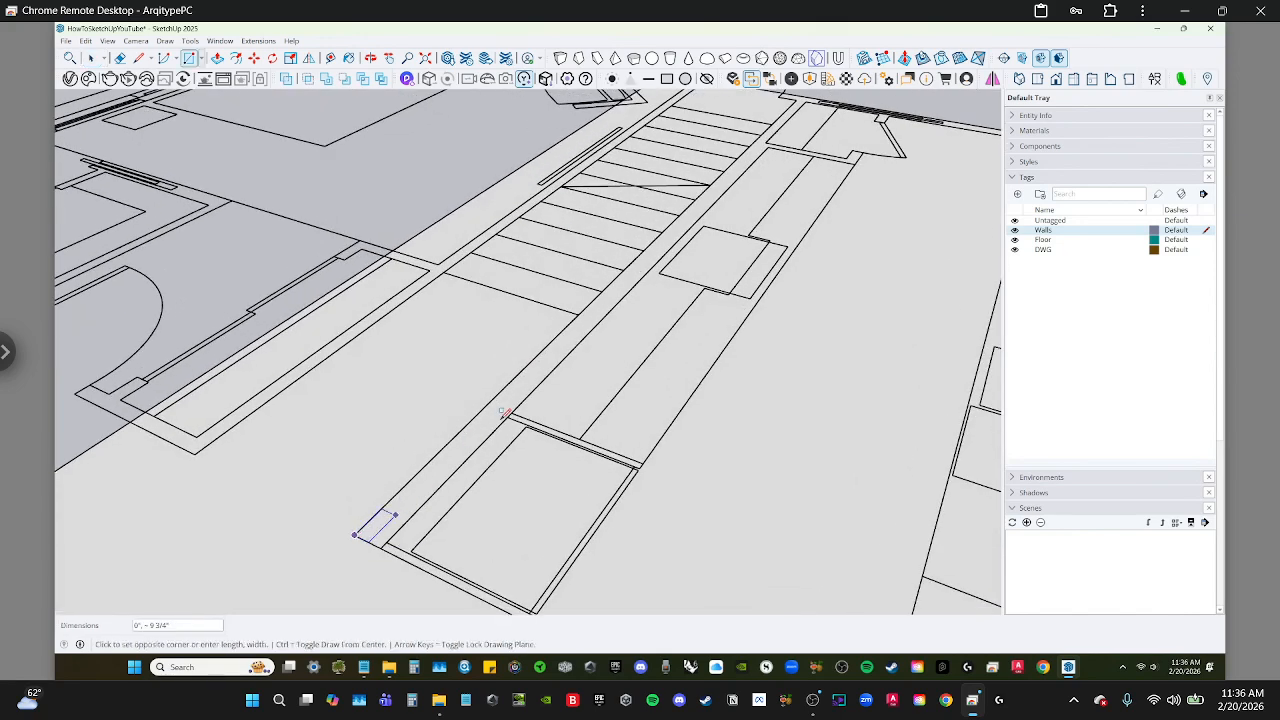
shift+middle_drag(687, 254, 530, 515)
scroll(643, 354, up, 4)
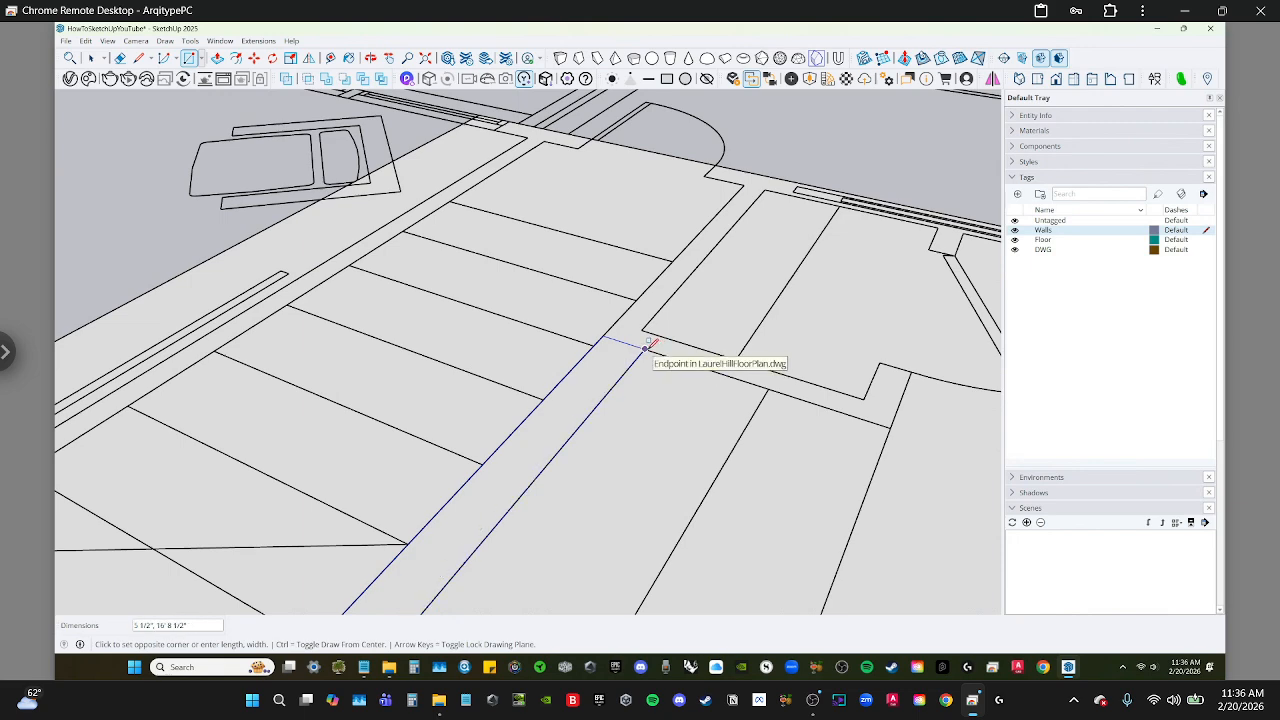
click(645, 349)
middle_drag(645, 349, 672, 348)
Hide the Floor tag and make the new wall rectangle beside the stairs a group
key(space)
click(600, 349)
scroll(610, 345, down, 2)
scroll(642, 362, down, 3)
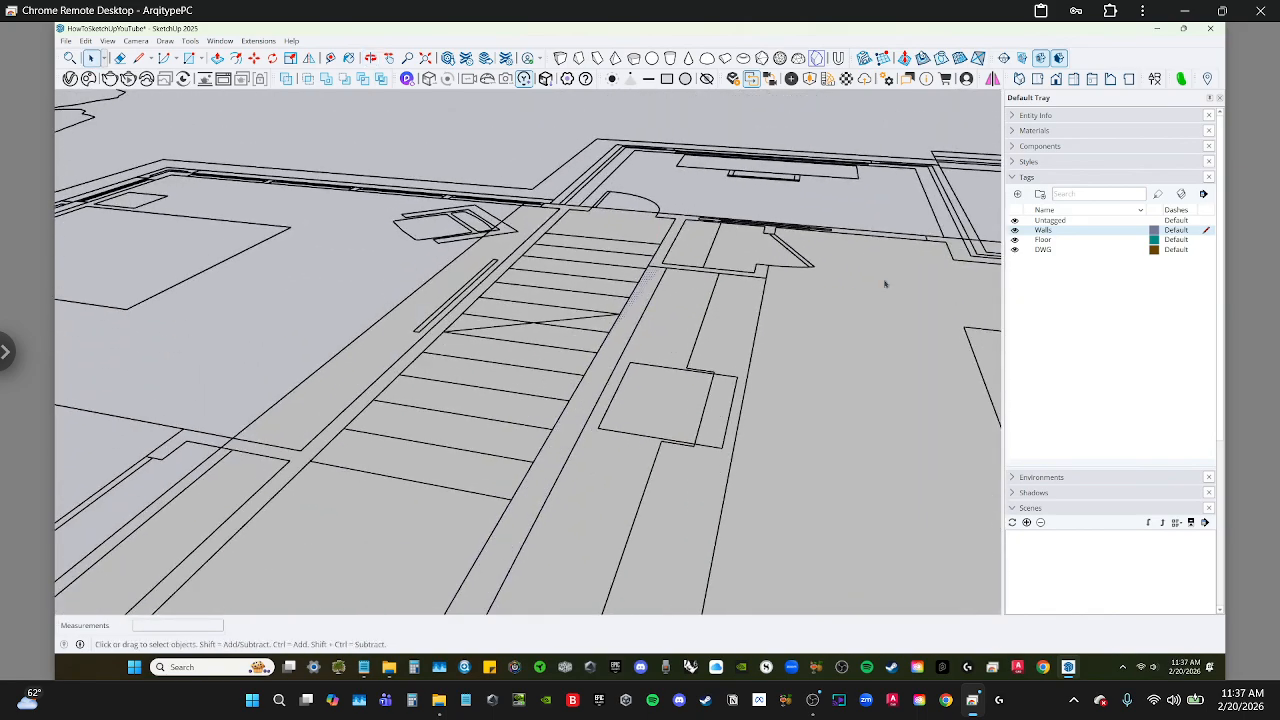
click(1015, 241)
scroll(627, 313, up, 3)
middle_drag(627, 313, 565, 365)
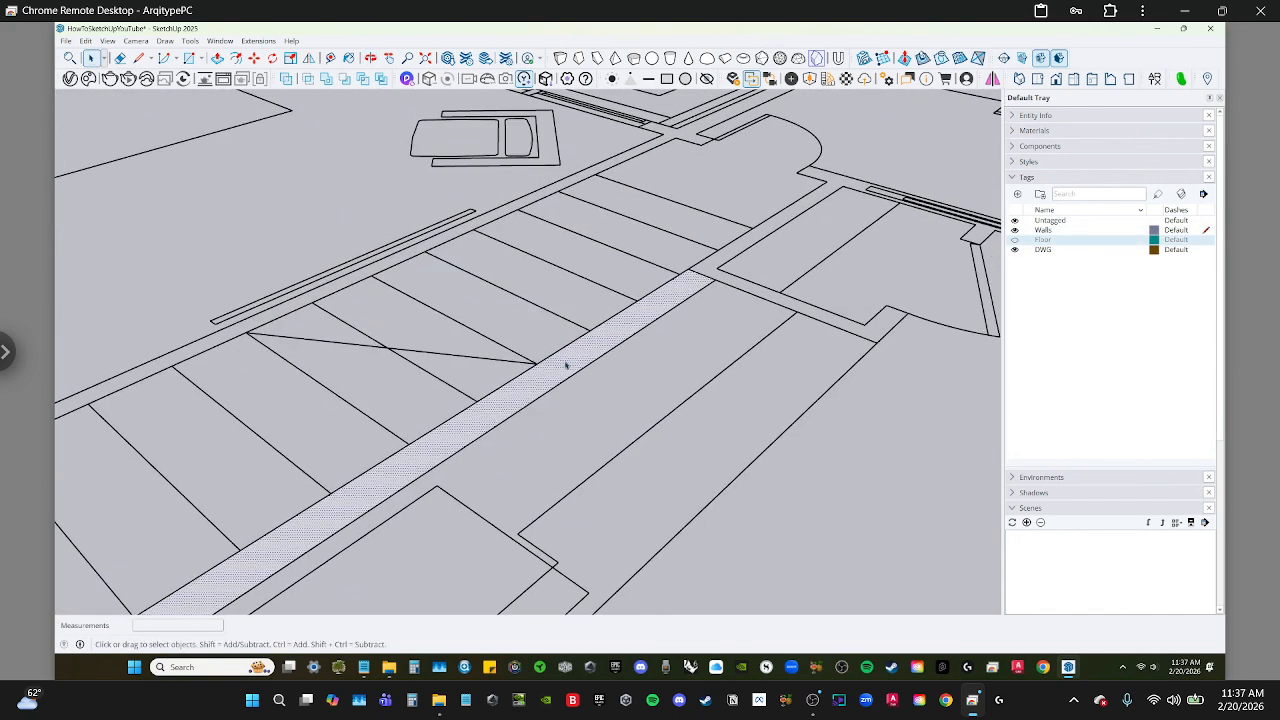
key(ctrl+g)
Open the wall group for editing and extrude its face upward to wall height with Push/Pull
mouse_move(631, 340)
middle_down()
mouse_move(675, 313)
mouse_move(638, 352)
middle_up()
double_click(650, 303)
click(644, 348)
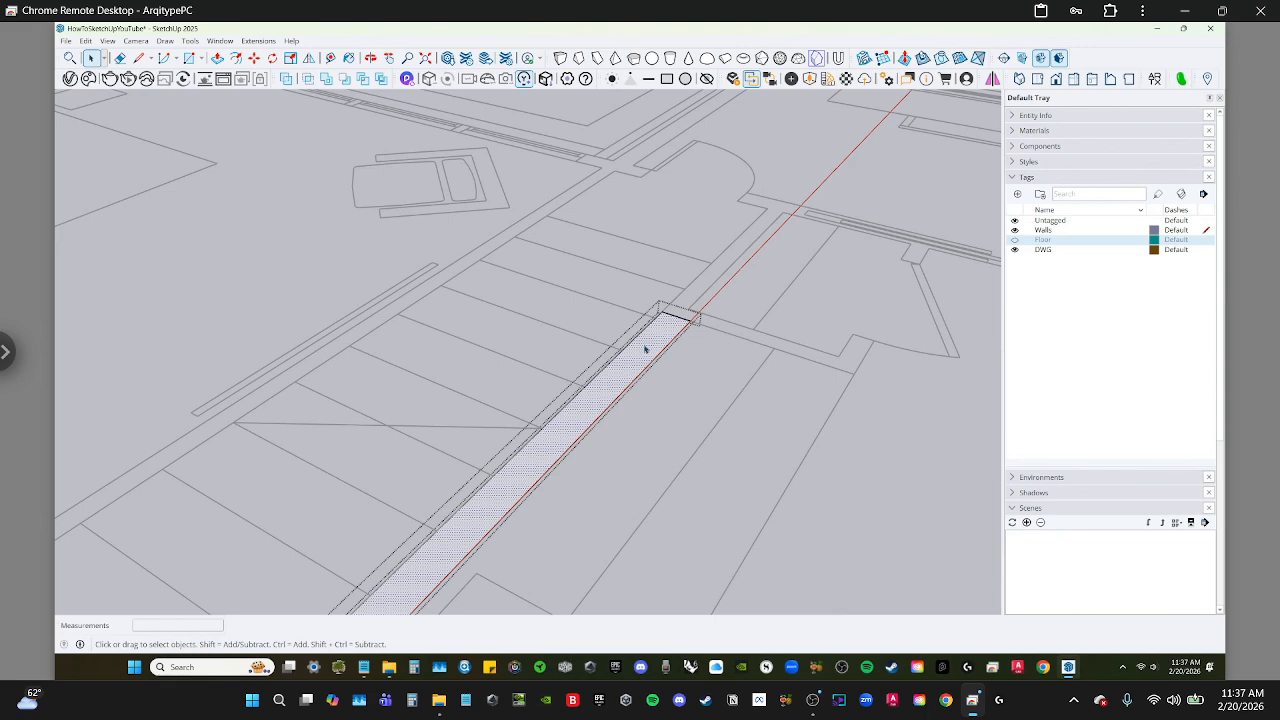
key(p)
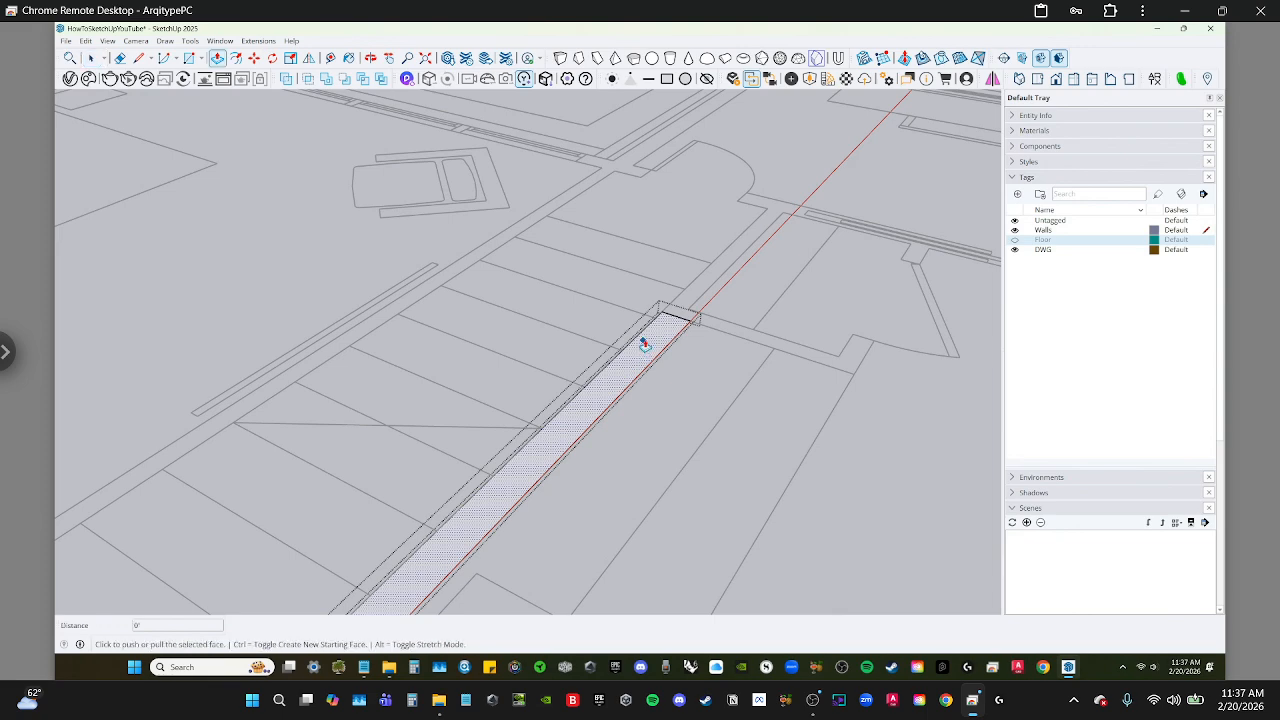
click(644, 343)
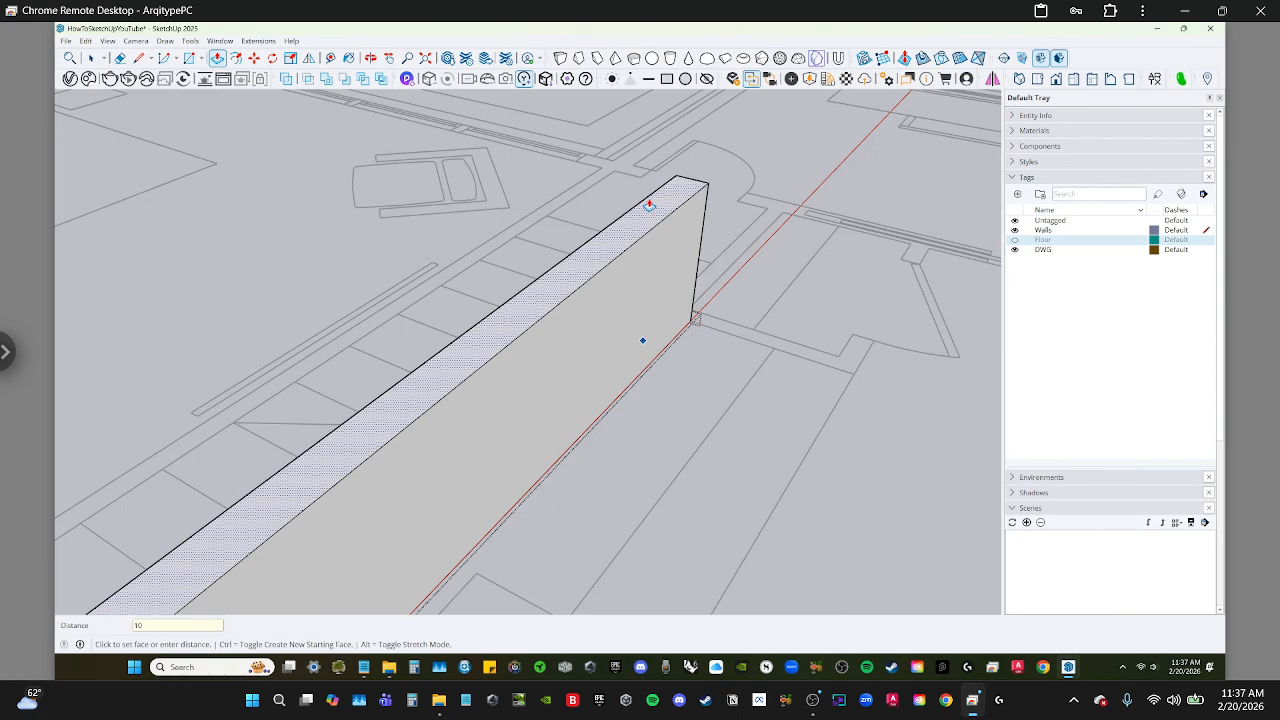
text(10)
key(Return)
Try copying the vertical end edge of the wall a short distance inward along its long face
middle_drag(654, 218, 345, 441)
scroll(600, 448, up, 2)
middle_drag(630, 448, 660, 434)
scroll(615, 378, up, 2)
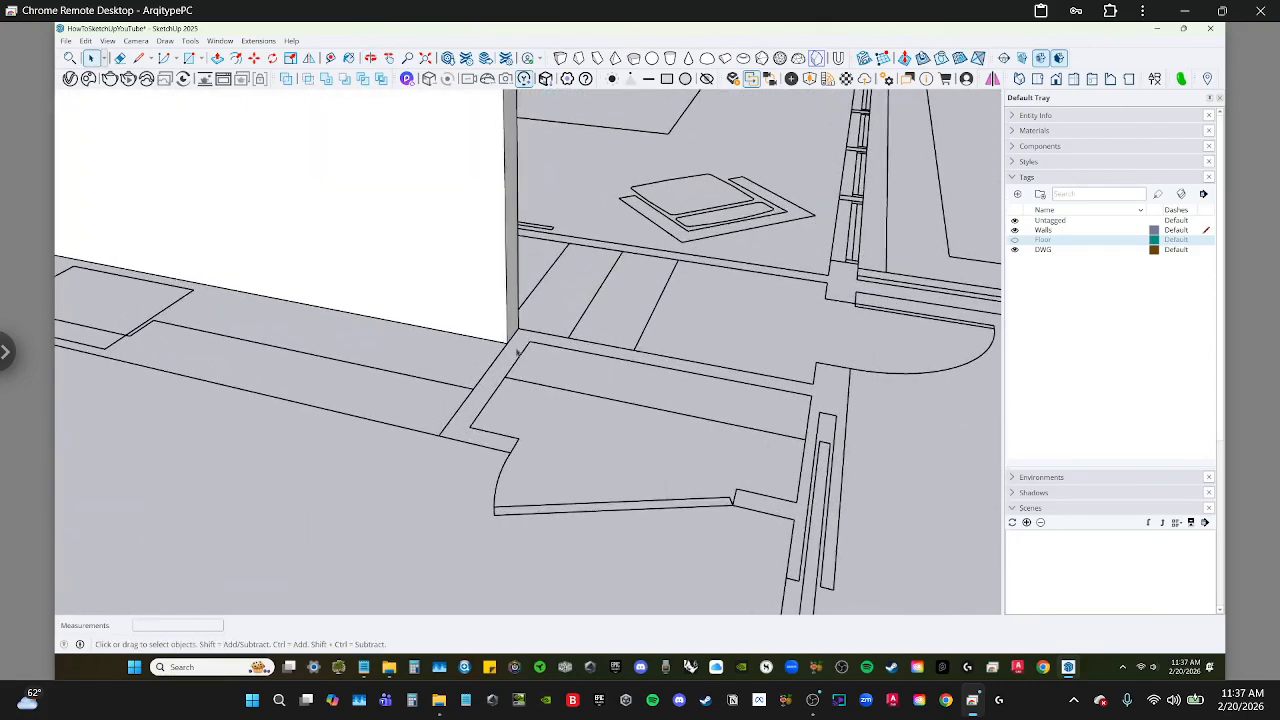
middle_drag(518, 350, 820, 352)
mouse_move(619, 392)
middle_down()
mouse_move(573, 379)
mouse_move(445, 455)
middle_up()
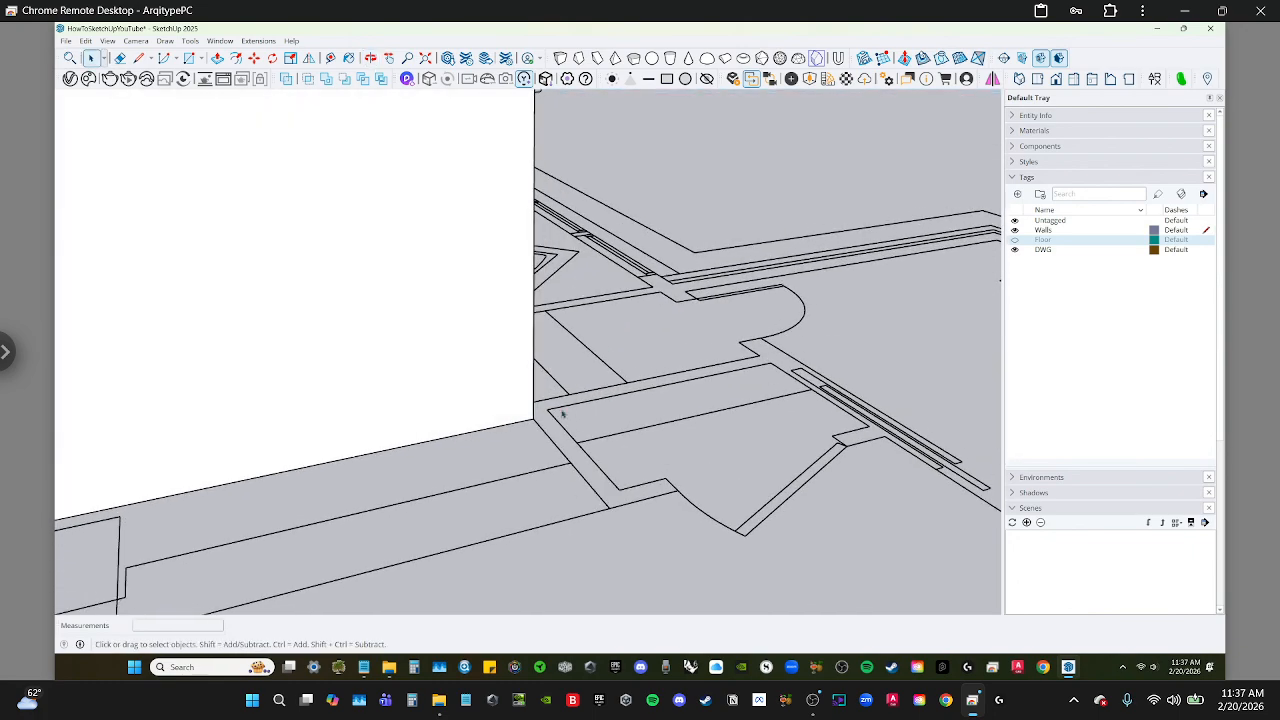
mouse_move(650, 430)
middle_down()
mouse_move(580, 467)
mouse_move(586, 503)
mouse_move(649, 457)
mouse_move(500, 400)
mouse_move(541, 344)
middle_up()
double_click(533, 333)
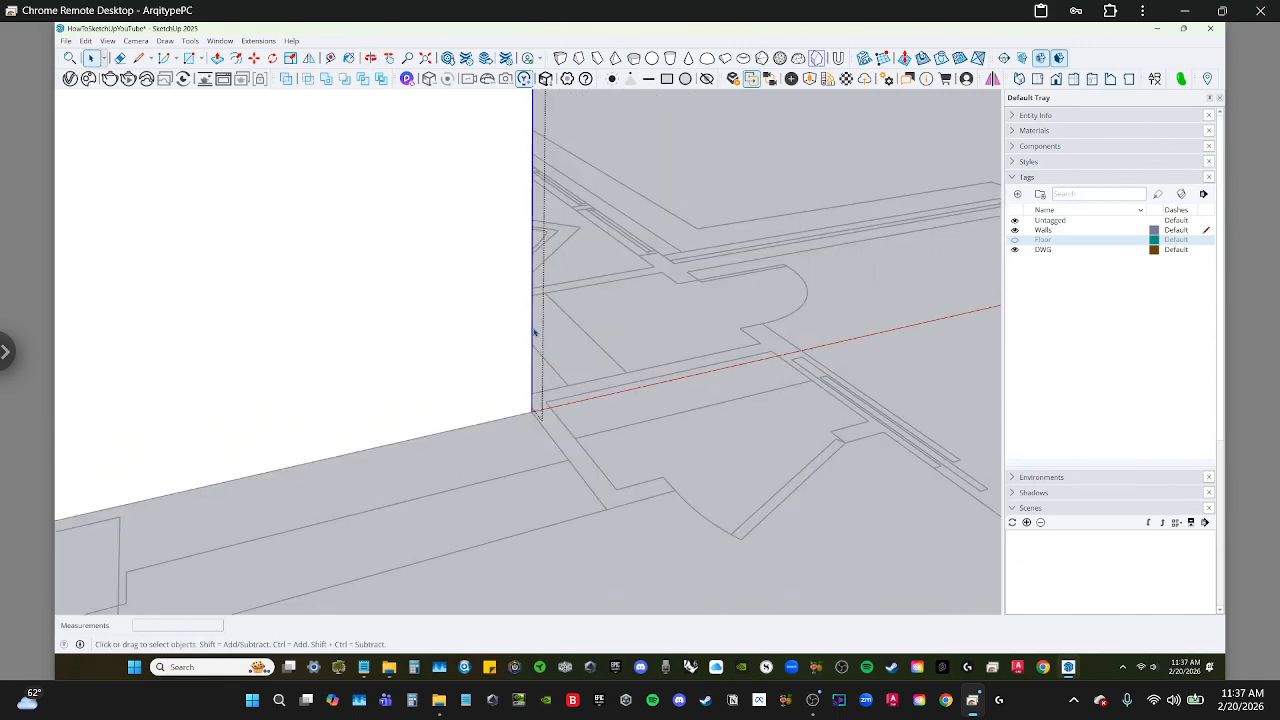
key(m)
click(531, 327)
key(ctrl)
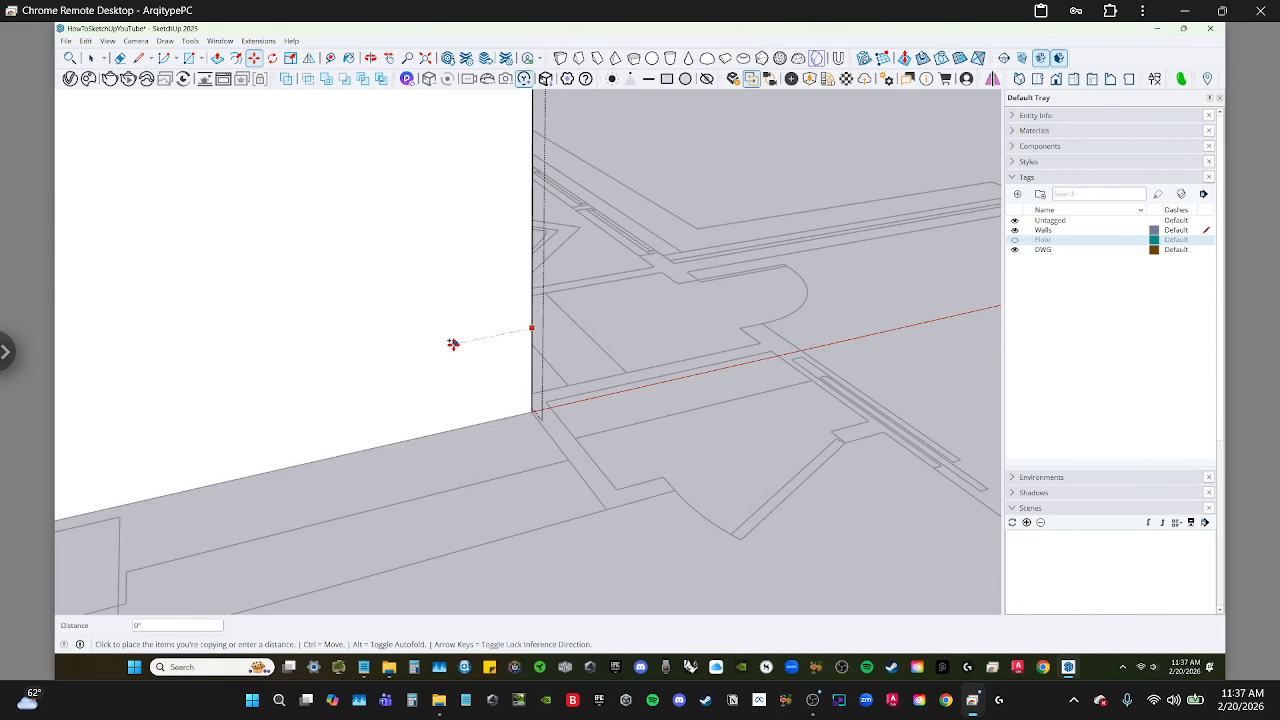
click(449, 345)
key(space)
click(560, 370)
middle_drag(560, 370, 569, 227)
scroll(540, 290, up, 2)
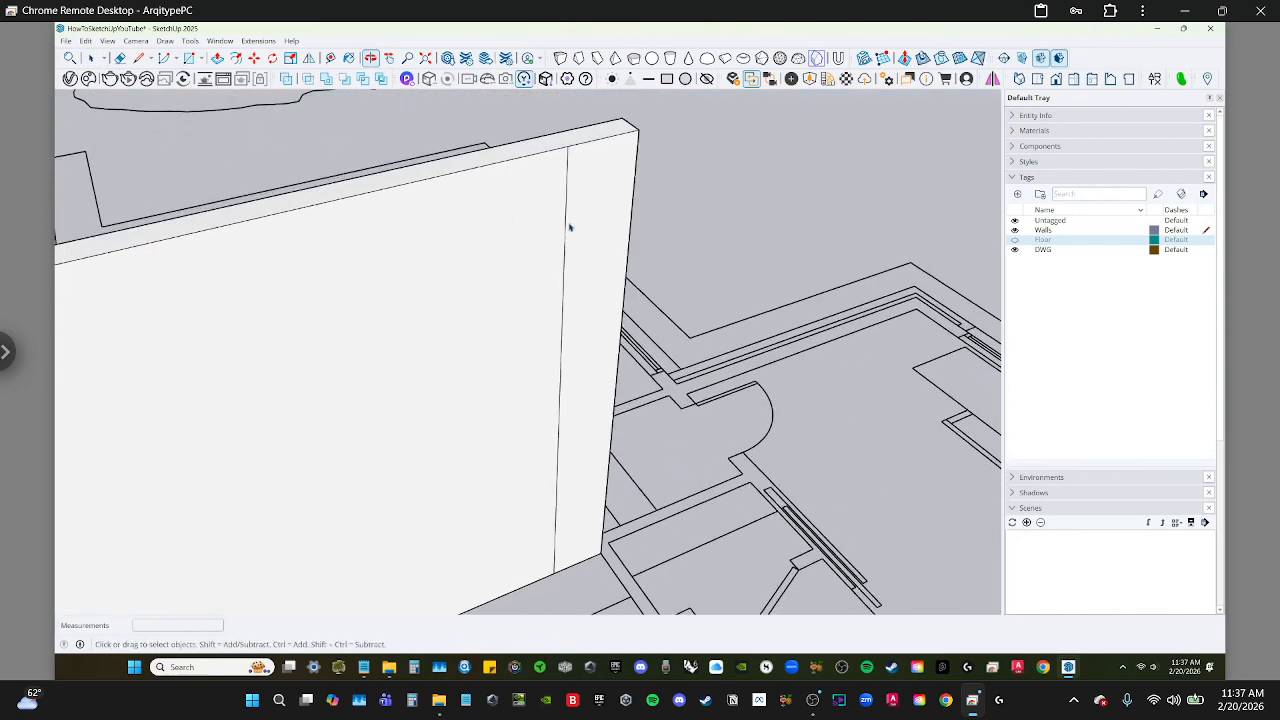
double_click(572, 168)
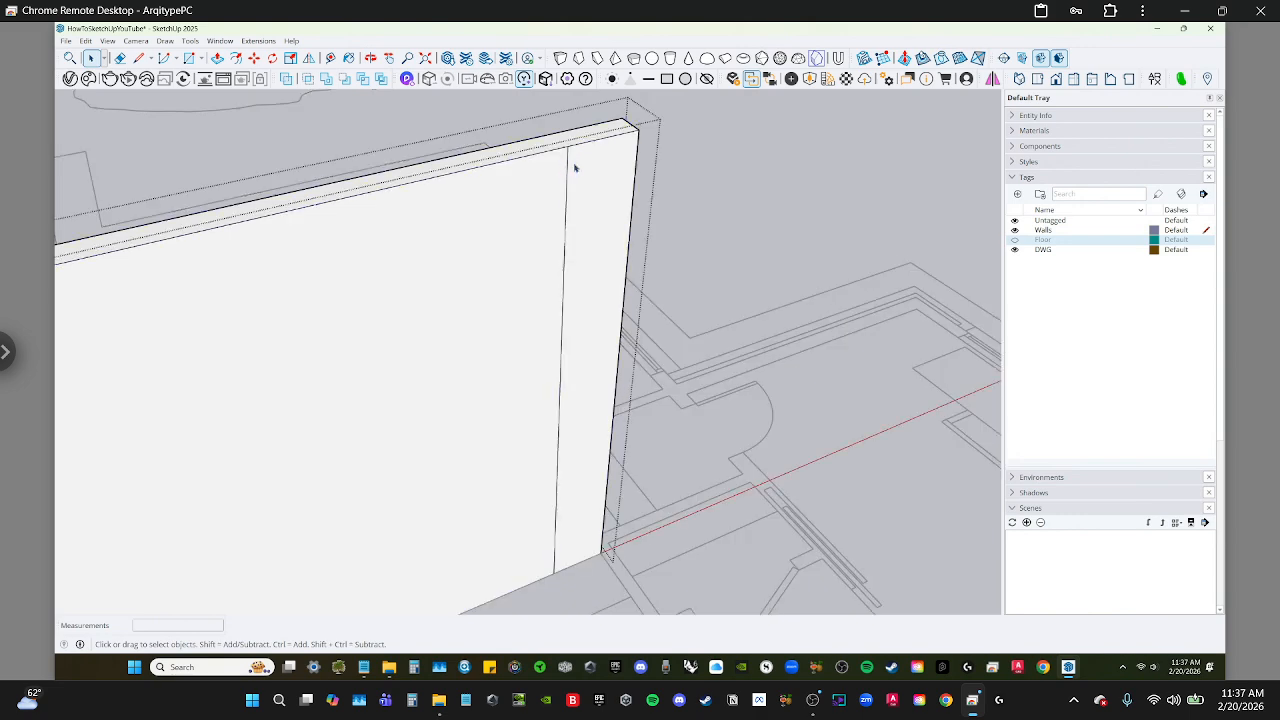
middle_drag(682, 367, 623, 486)
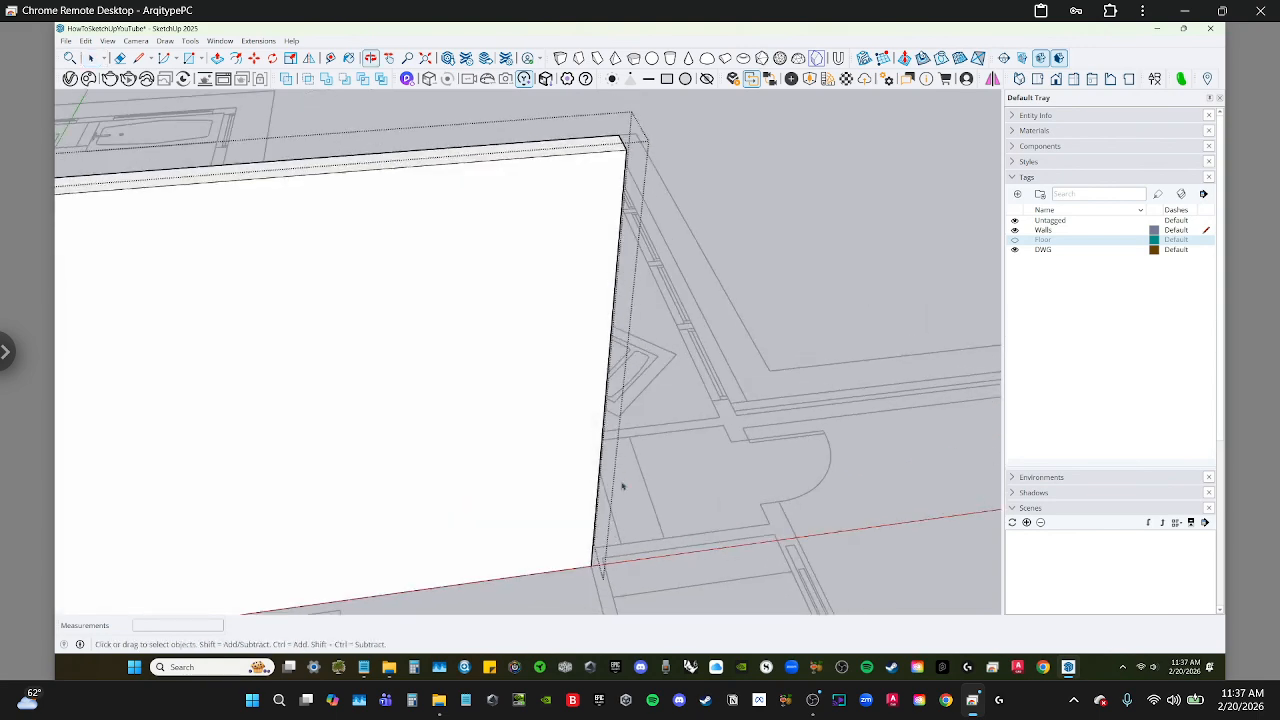
Extend the wall's end face with Push/Pull to the far line of the adjoining closet wall on the plan
click(643, 519)
scroll(566, 483, up, 3)
shift+middle_drag(645, 580, 424, 363)
scroll(506, 398, up, 3)
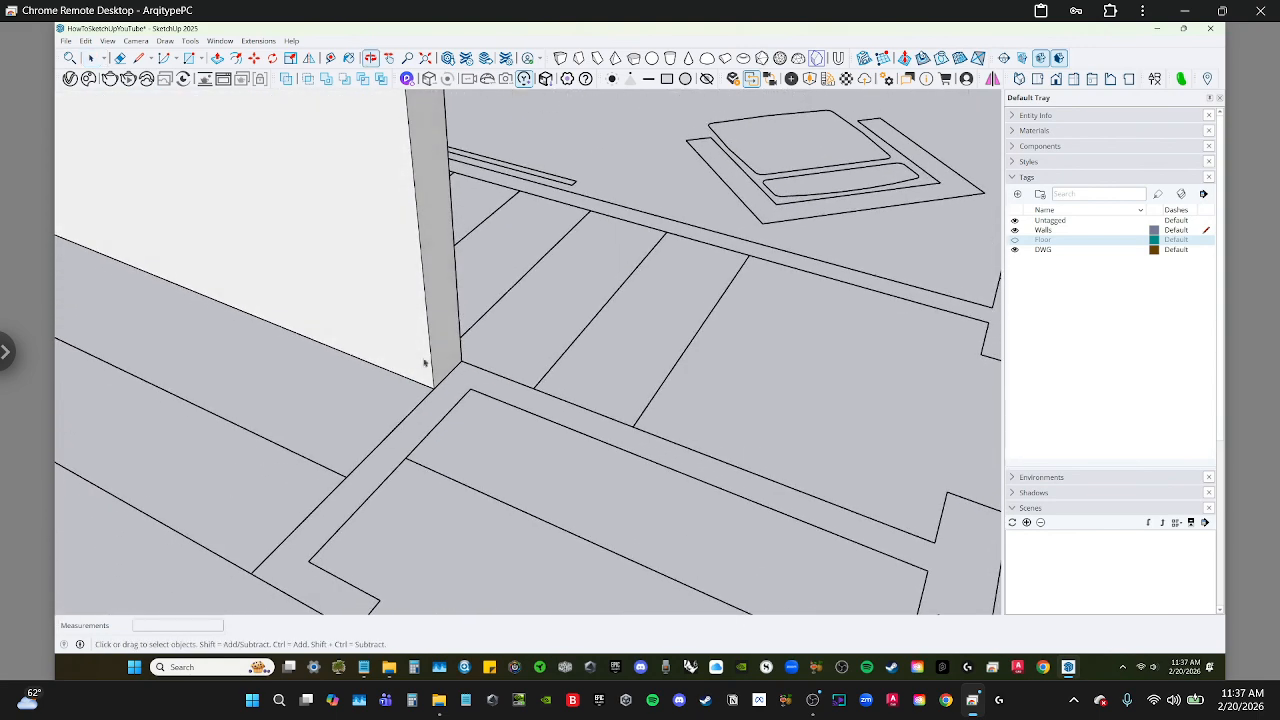
scroll(440, 339, up, 1)
triple_click(442, 350)
click(445, 362)
key(p)
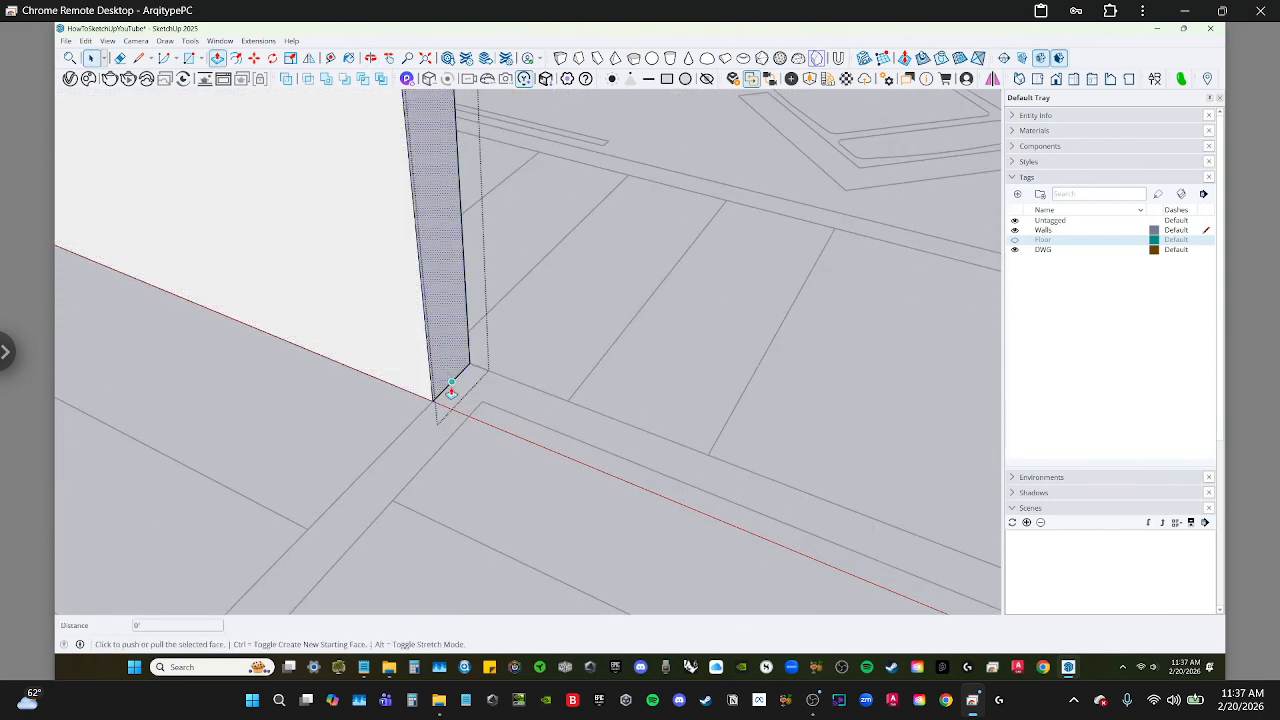
click(451, 385)
click(466, 424)
key(space)
Copy the wall's vertical end edge 3 1/2" back along the long face to the closet wall's near line
middle_drag(606, 406, 554, 434)
scroll(554, 434, up, 1)
scroll(566, 402, up, 2)
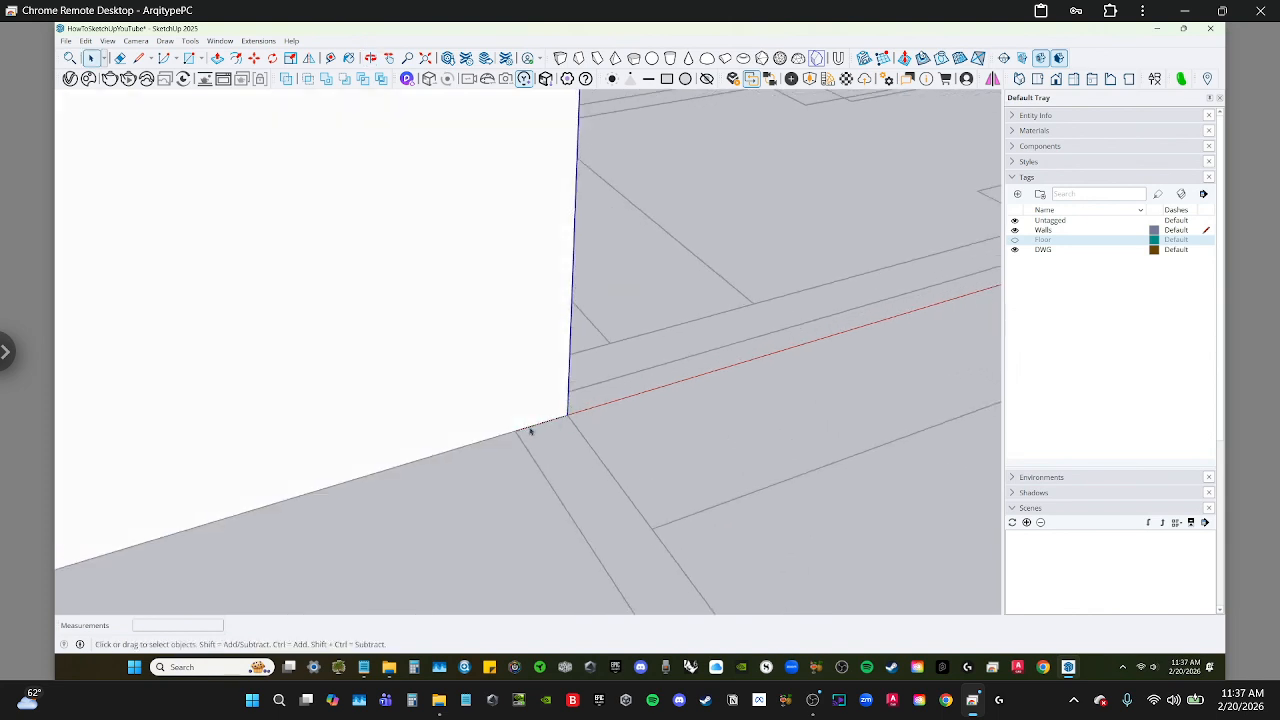
key(m)
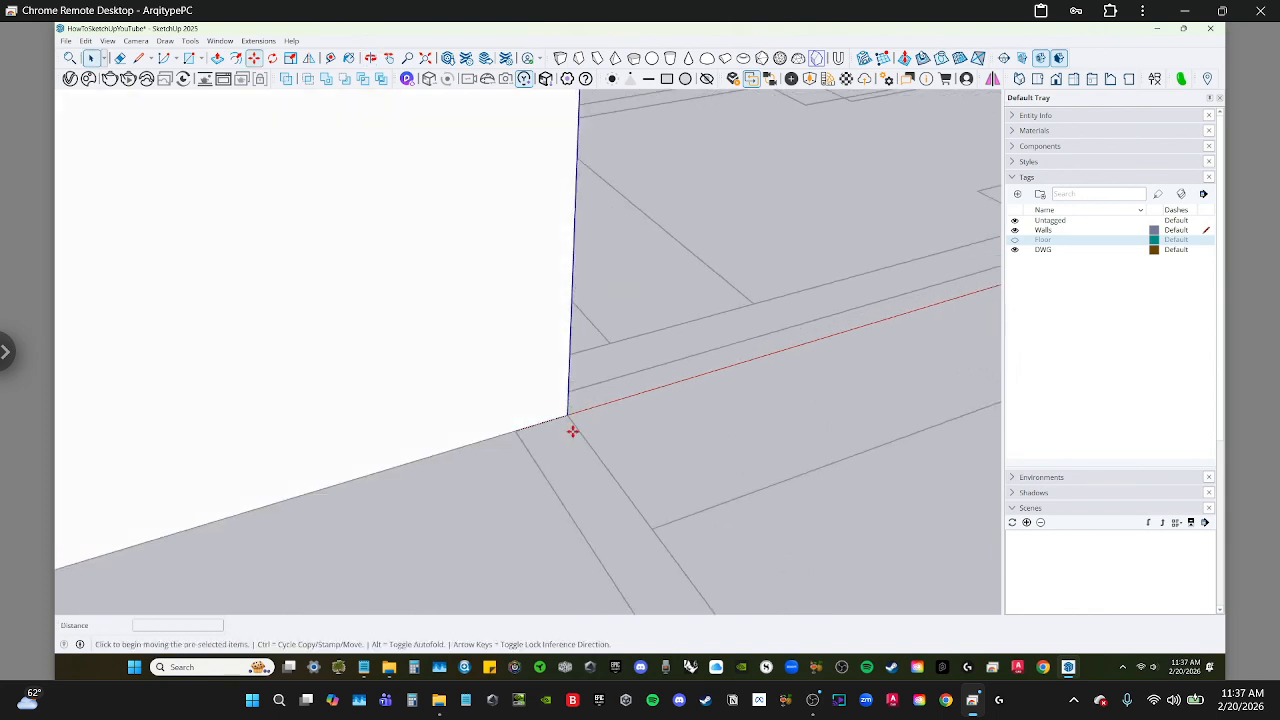
key(ctrl)
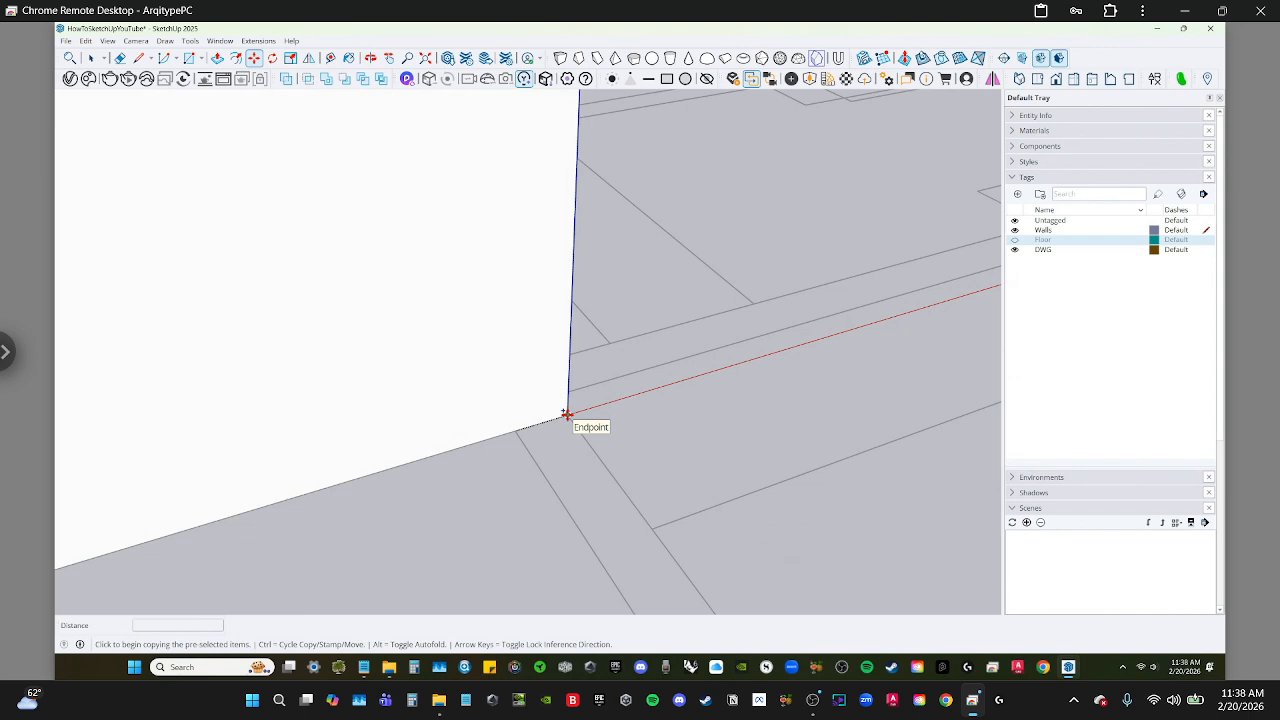
click(519, 425)
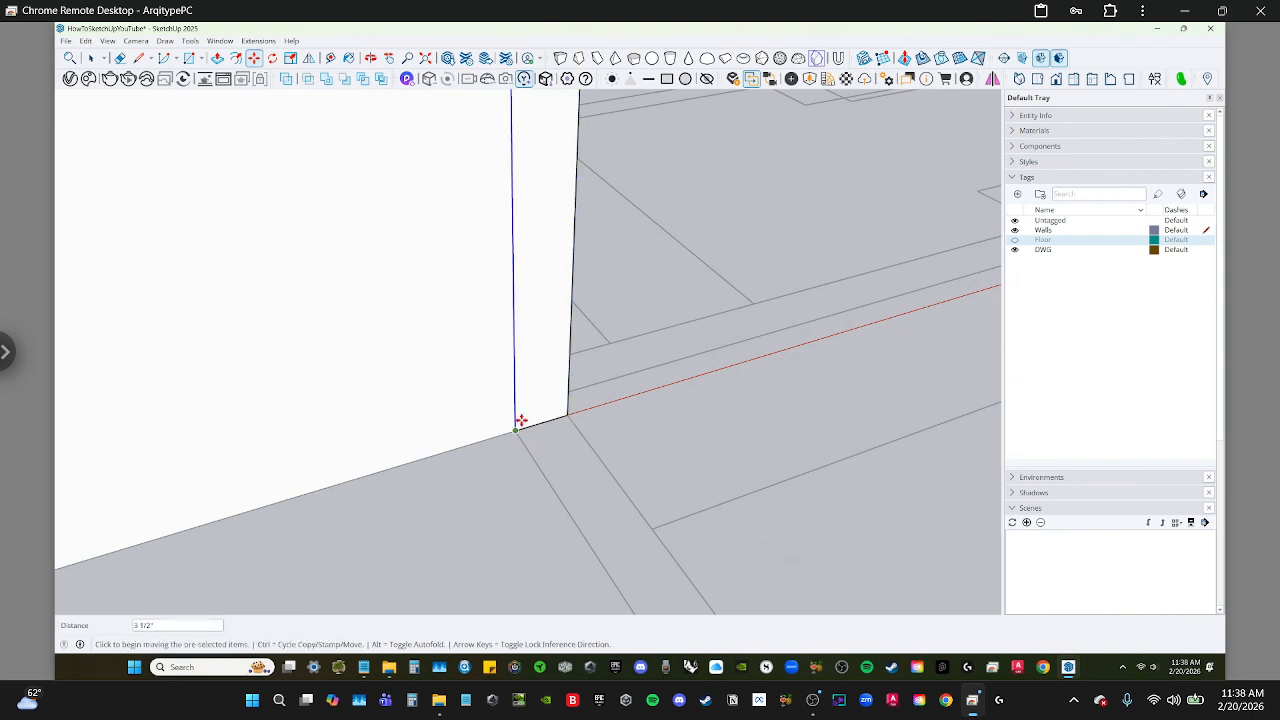
key(space)
Push/Pull the narrow strip at the wall's end outward to the outer corner of the closet wall on the plan
click(527, 396)
click(511, 393)
click(523, 390)
click(519, 431)
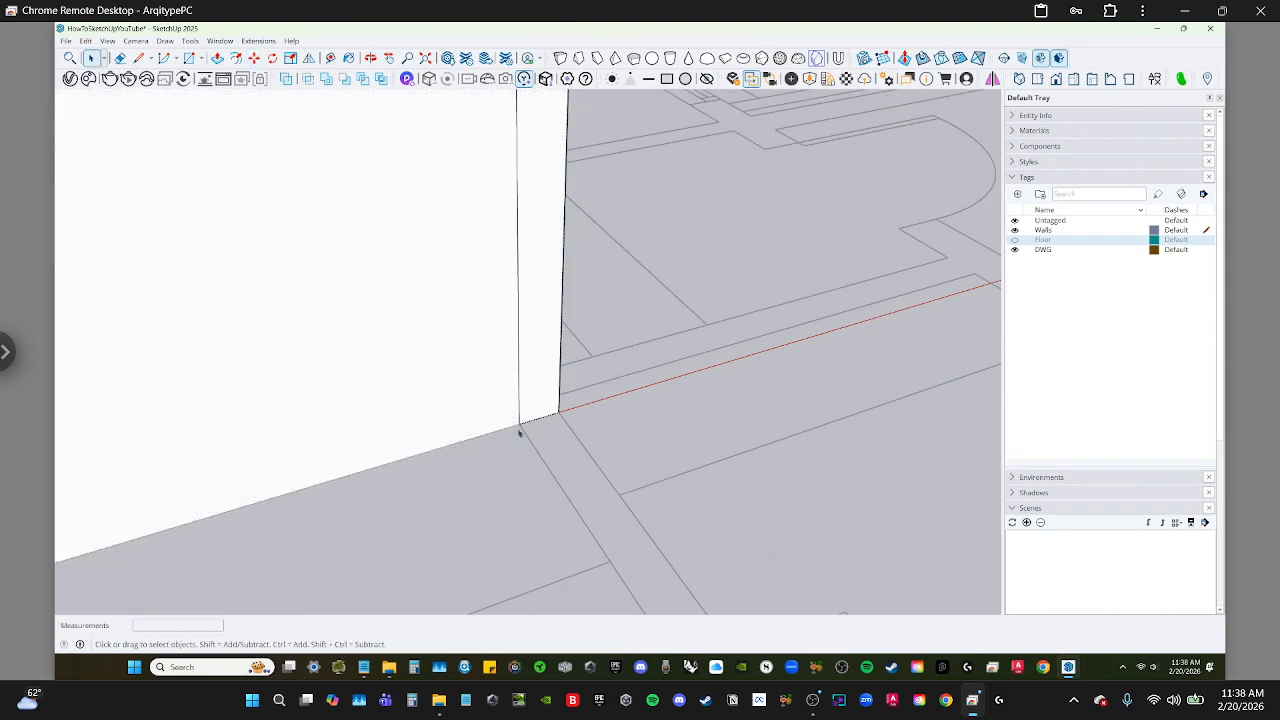
middle_drag(530, 415, 529, 357)
key(p)
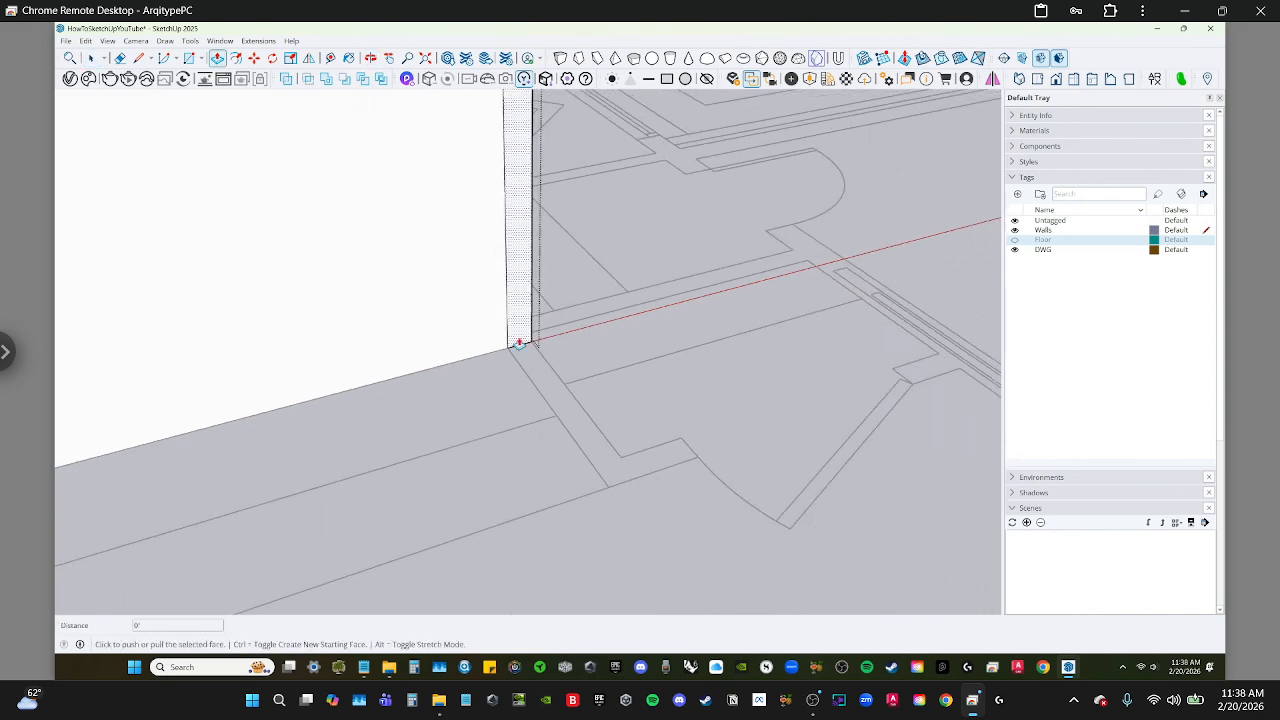
click(520, 343)
click(608, 486)
key(space)
Copy the outer vertical edge of the new closet wall 3 1/2" inward to the plan line of the adjoining wall
middle_drag(703, 466, 378, 473)
click(391, 440)
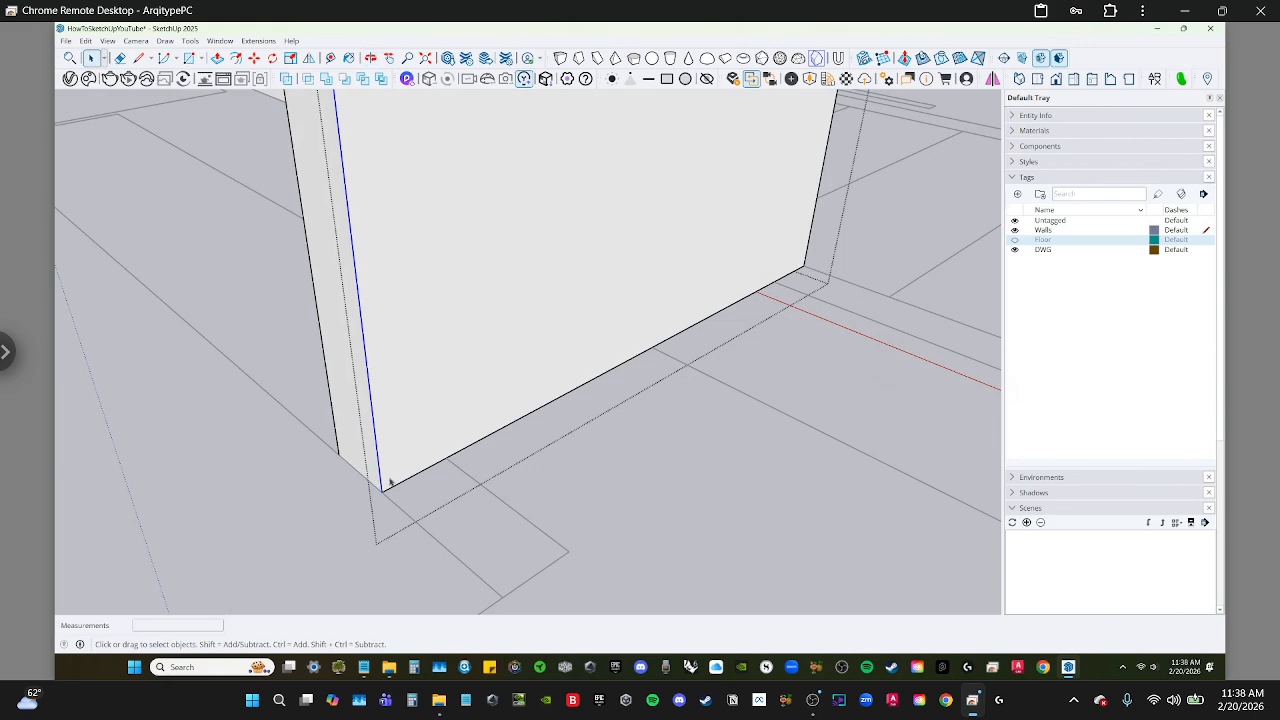
key(m)
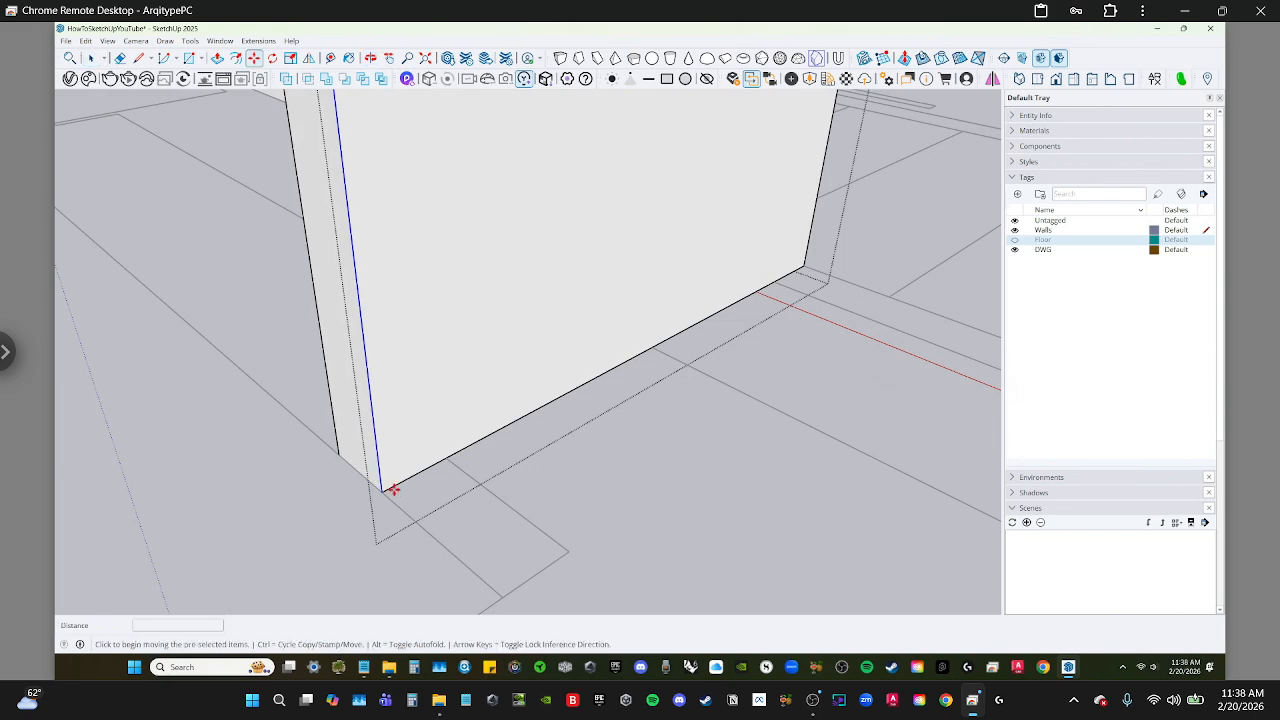
key(ctrl)
click(381, 491)
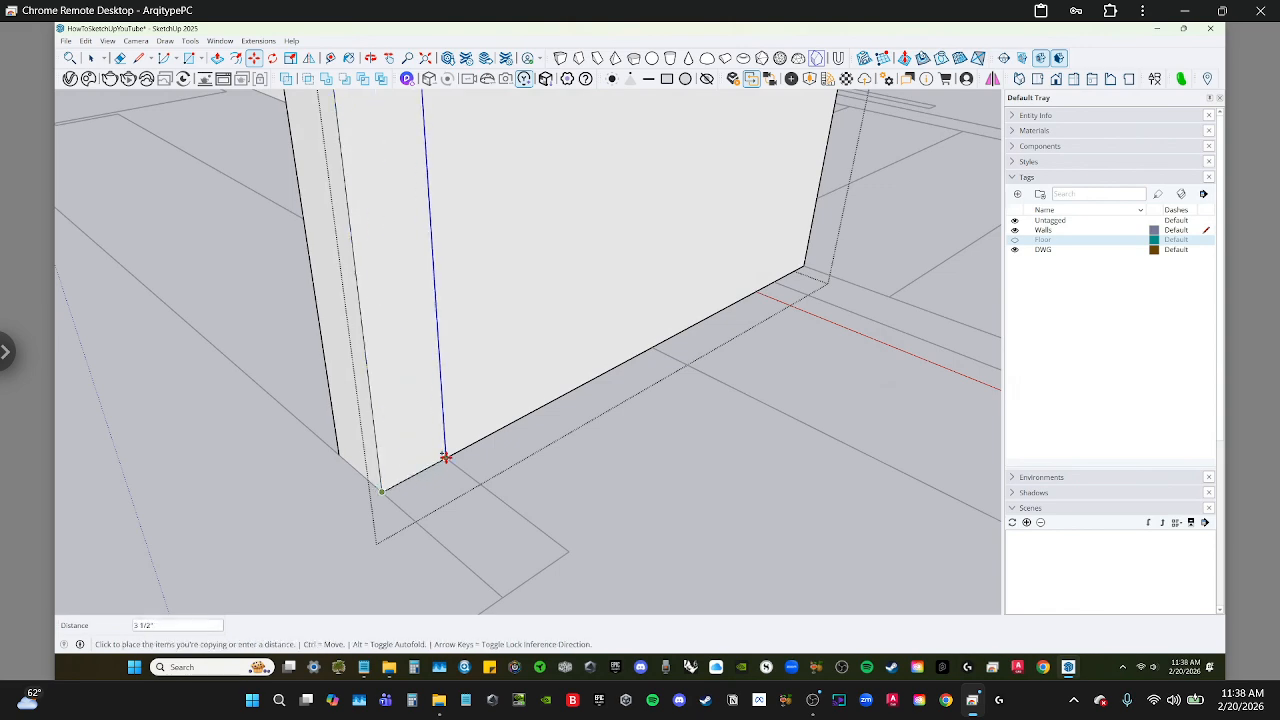
click(446, 458)
scroll(446, 449, down, 3)
middle_drag(446, 449, 443, 397)
Push/Pull the resulting strip across the closet door opening to the exterior wall line
key(space)
click(422, 404)
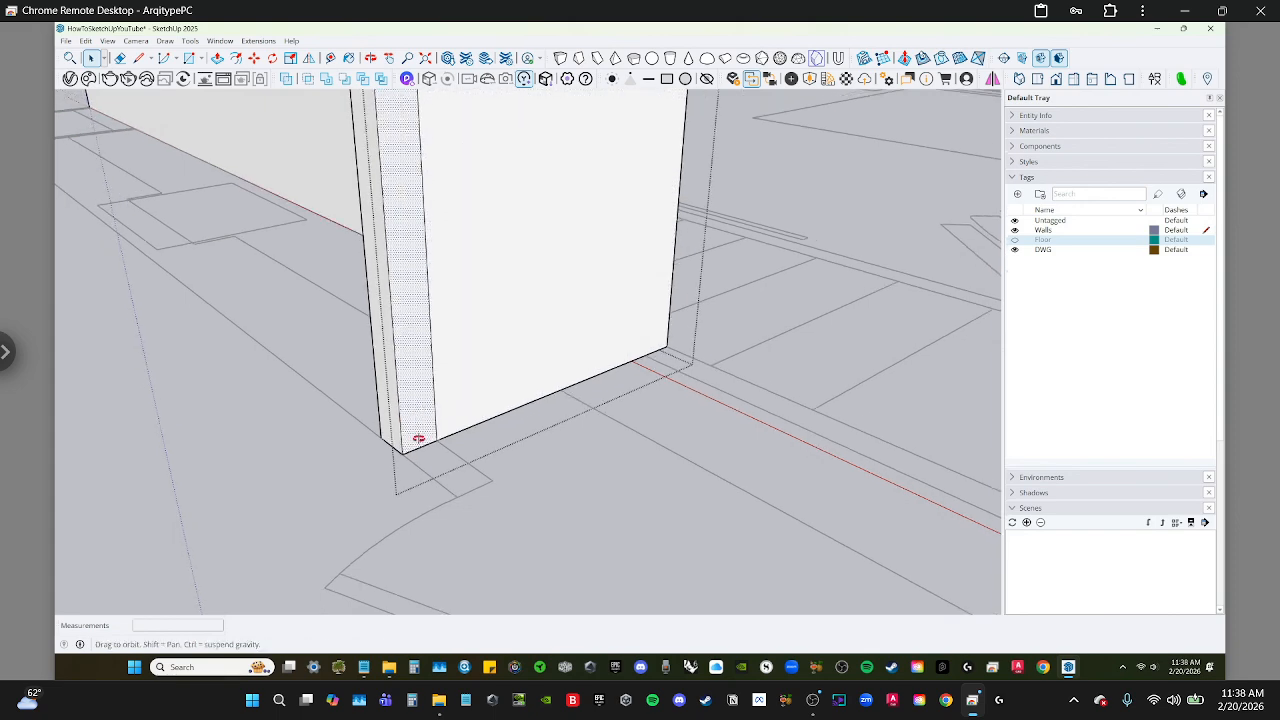
scroll(419, 441, down, 2)
middle_drag(420, 442, 554, 462)
click(550, 458)
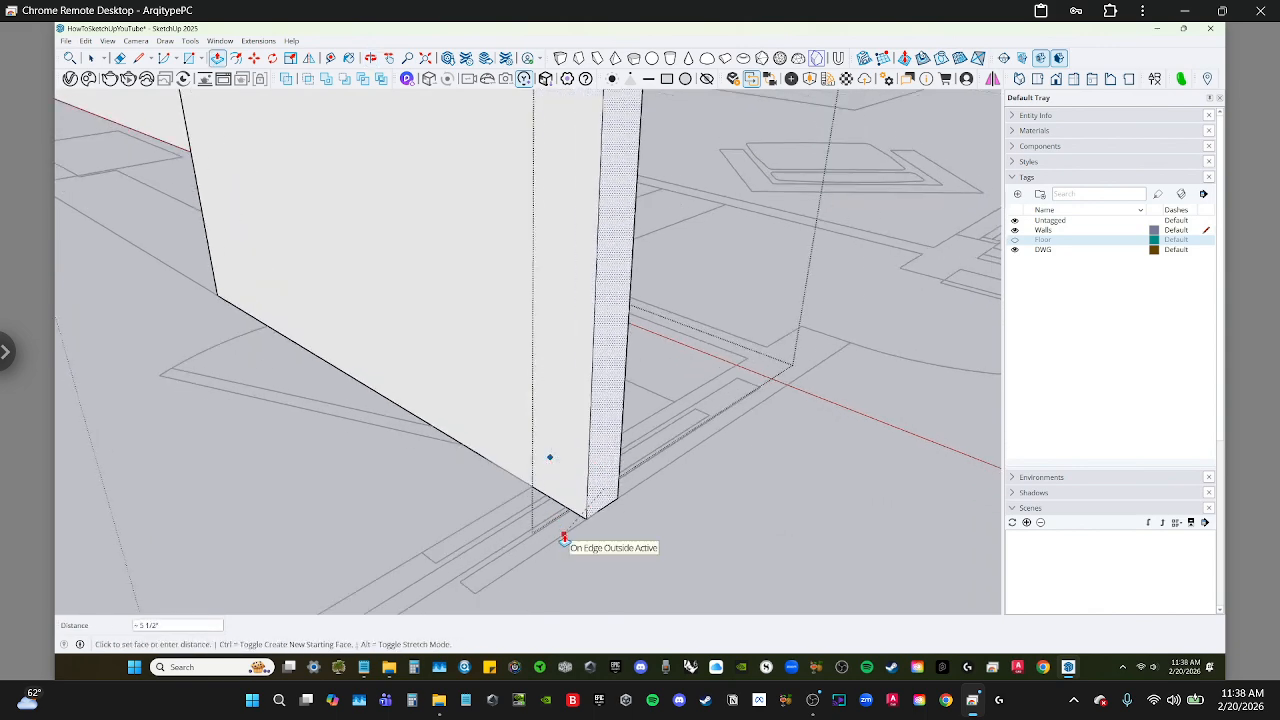
click(564, 538)
scroll(551, 511, down, 4)
key(space)
Copy the stair-side vertical edge of the closet's back face inward to the plan line of the wall beside the stairs
middle_drag(551, 511, 569, 483)
middle_drag(462, 483, 661, 352)
scroll(634, 311, up, 7)
middle_drag(606, 386, 662, 322)
click(658, 318)
click(661, 316)
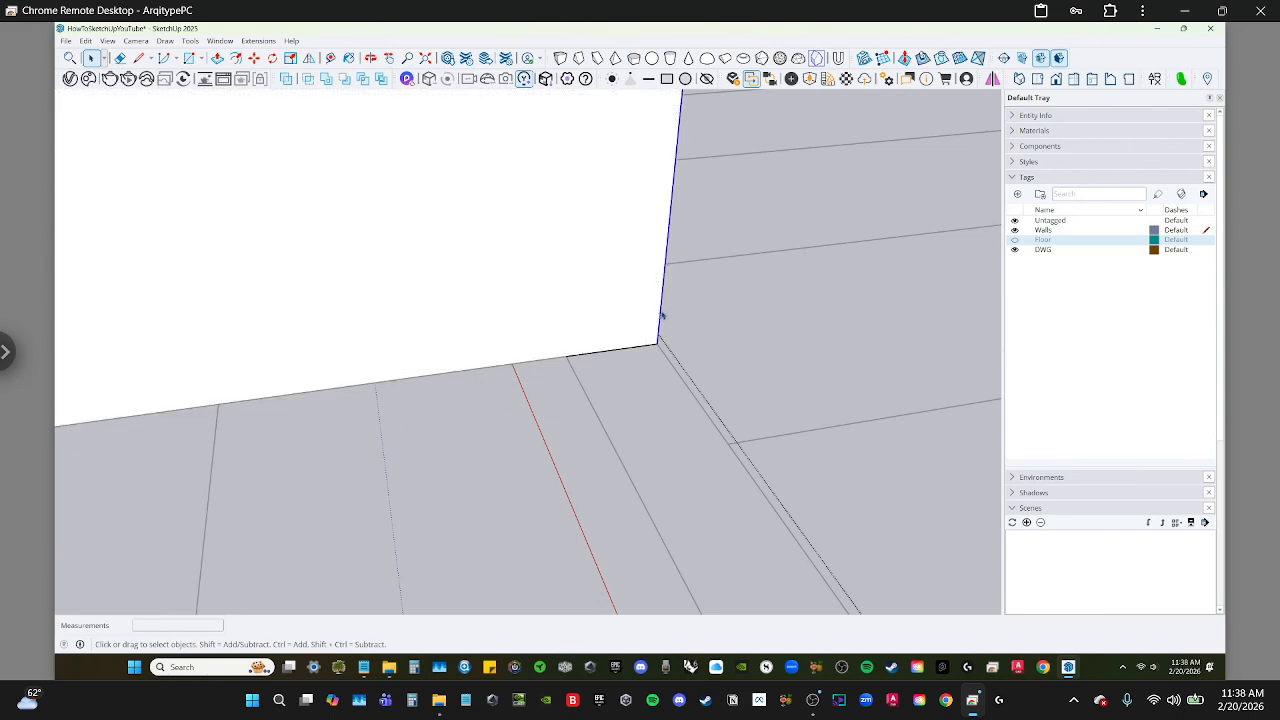
key(m)
key(ctrl)
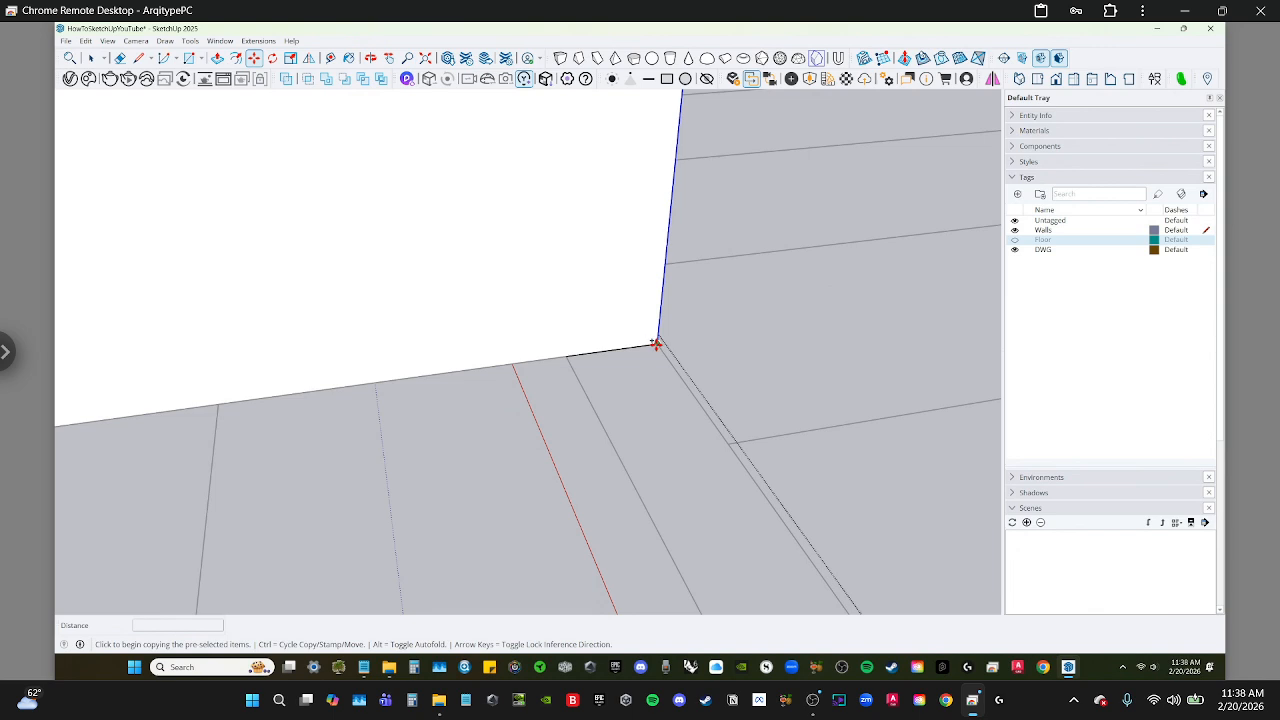
click(656, 344)
click(569, 355)
middle_drag(569, 355, 586, 307)
Push/Pull the stair-side strip along the plan to extend the wall between the closet and the stairs
key(space)
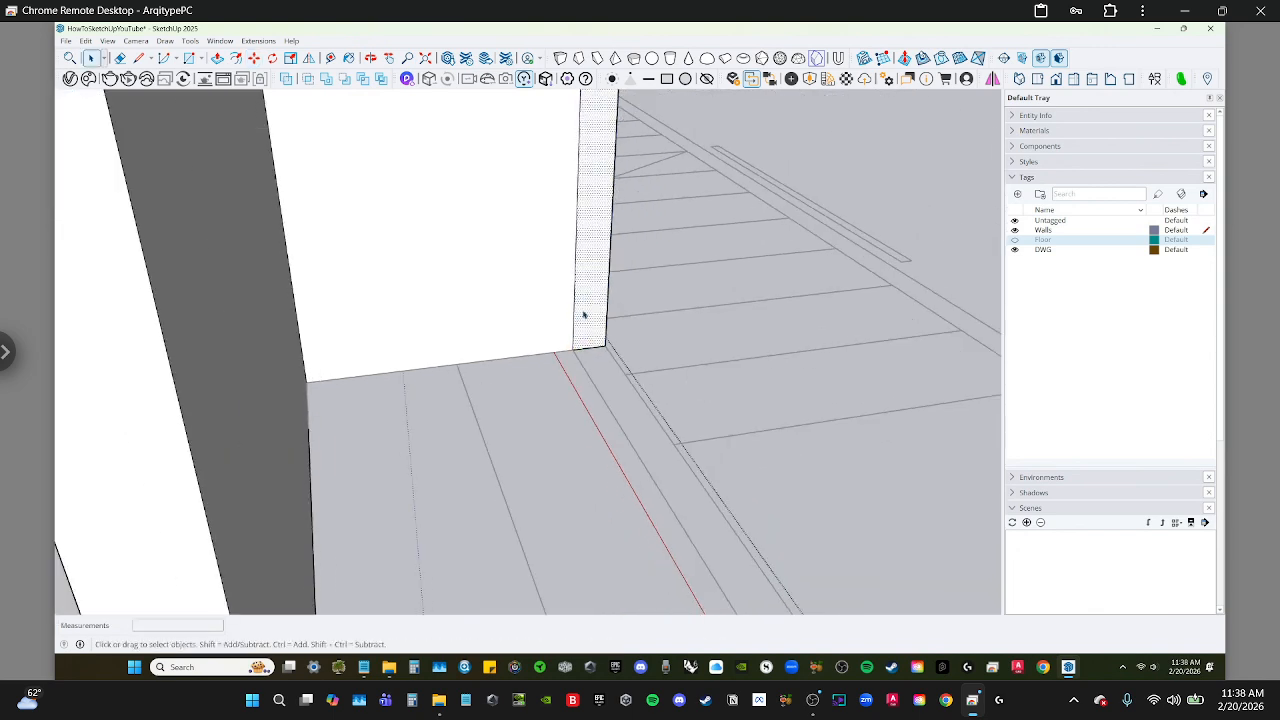
key(p)
scroll(590, 340, down, 5)
click(607, 385)
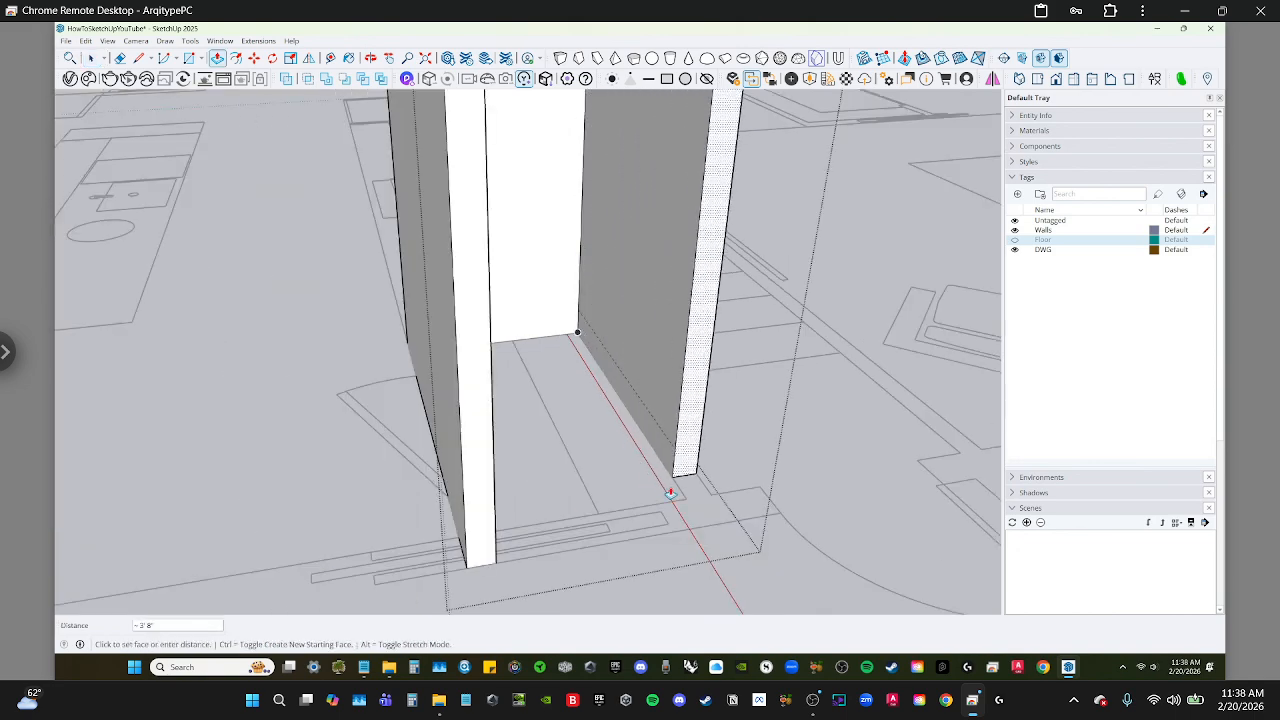
click(694, 526)
key(space)
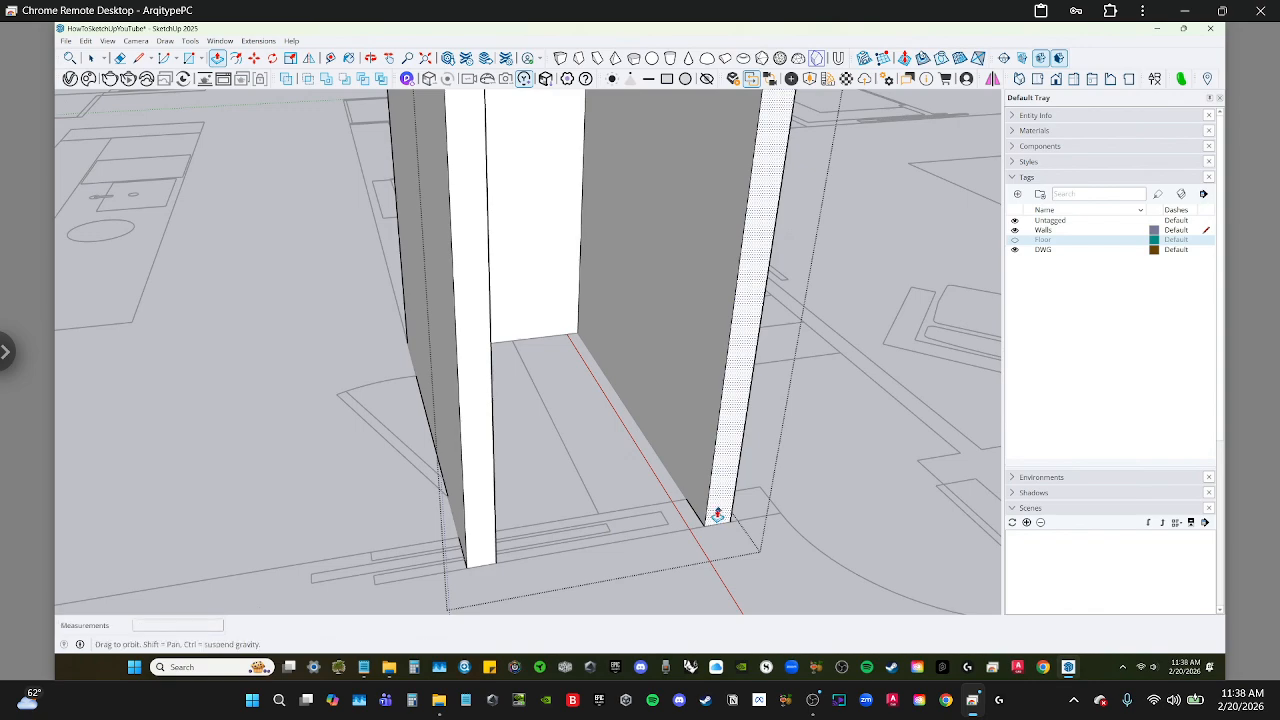
key(Escape)
Copy the outer vertical edge at the end of the stair-side wall inward to the plan line of the crossing wall
scroll(718, 513, down, 3)
shift+middle_drag(727, 492, 542, 480)
middle_drag(619, 326, 434, 425)
click(448, 434)
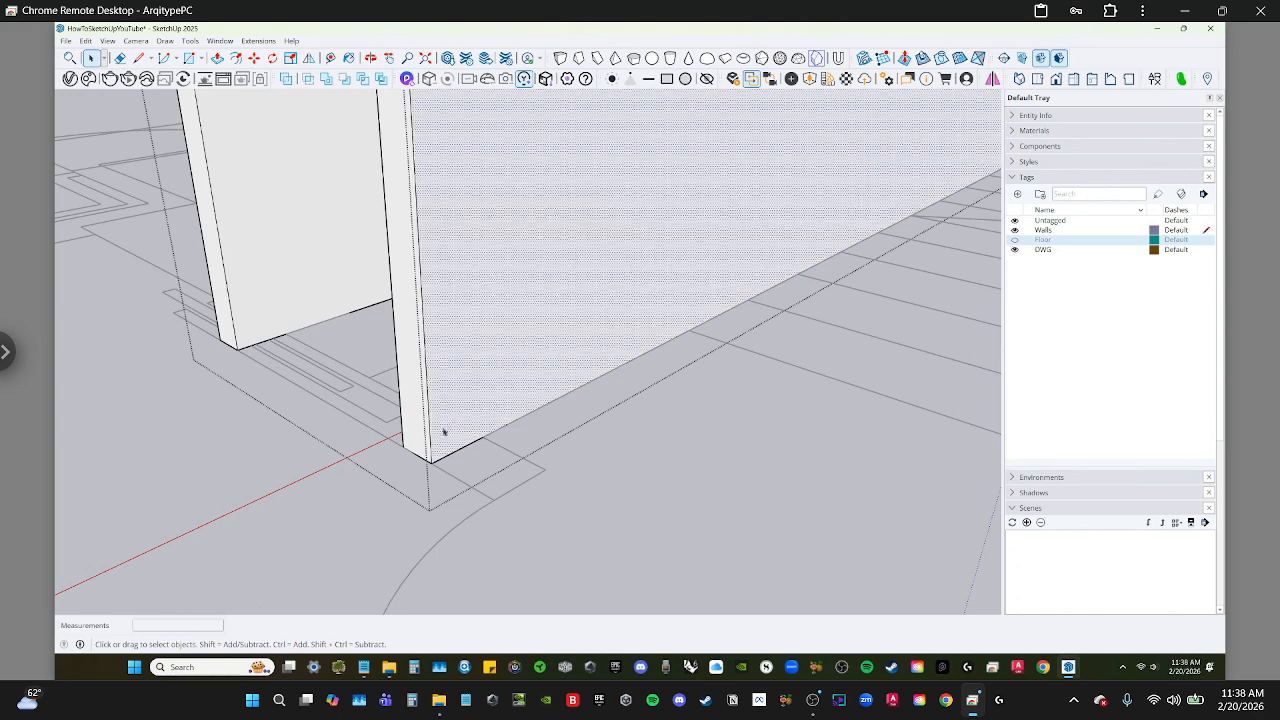
scroll(437, 455, up, 1)
click(430, 457)
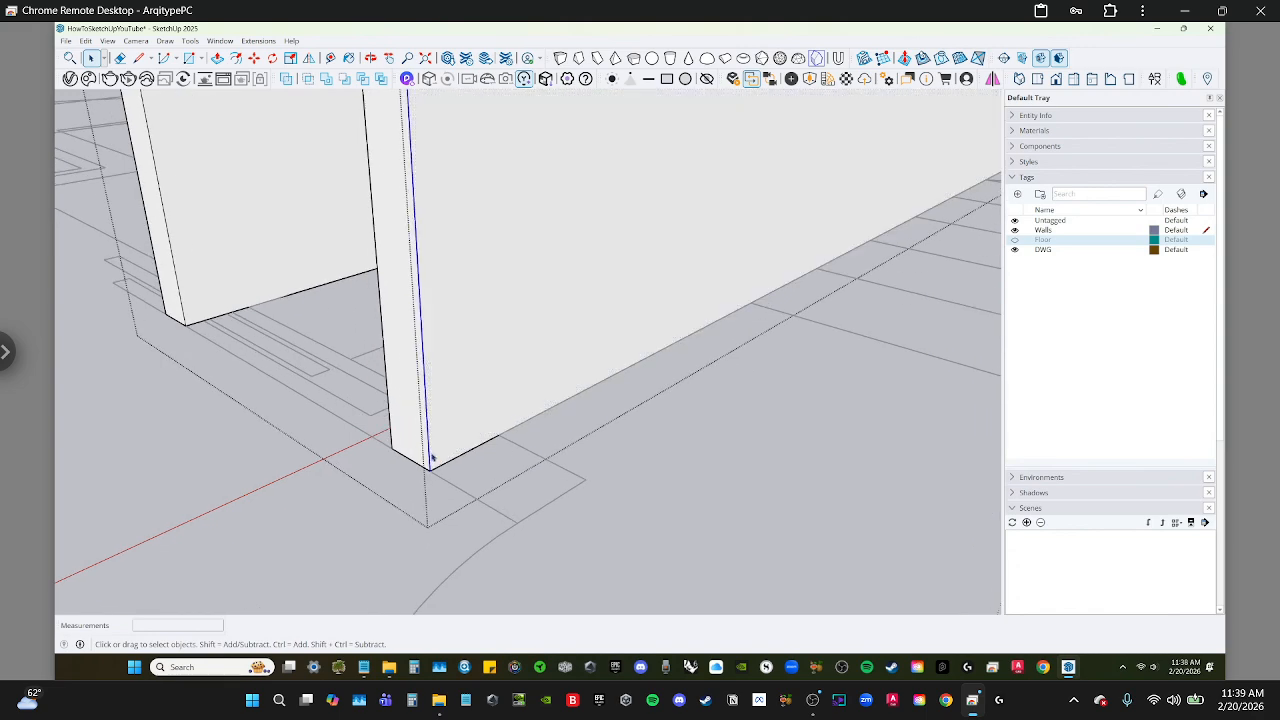
key(m)
key(ctrl)
click(429, 471)
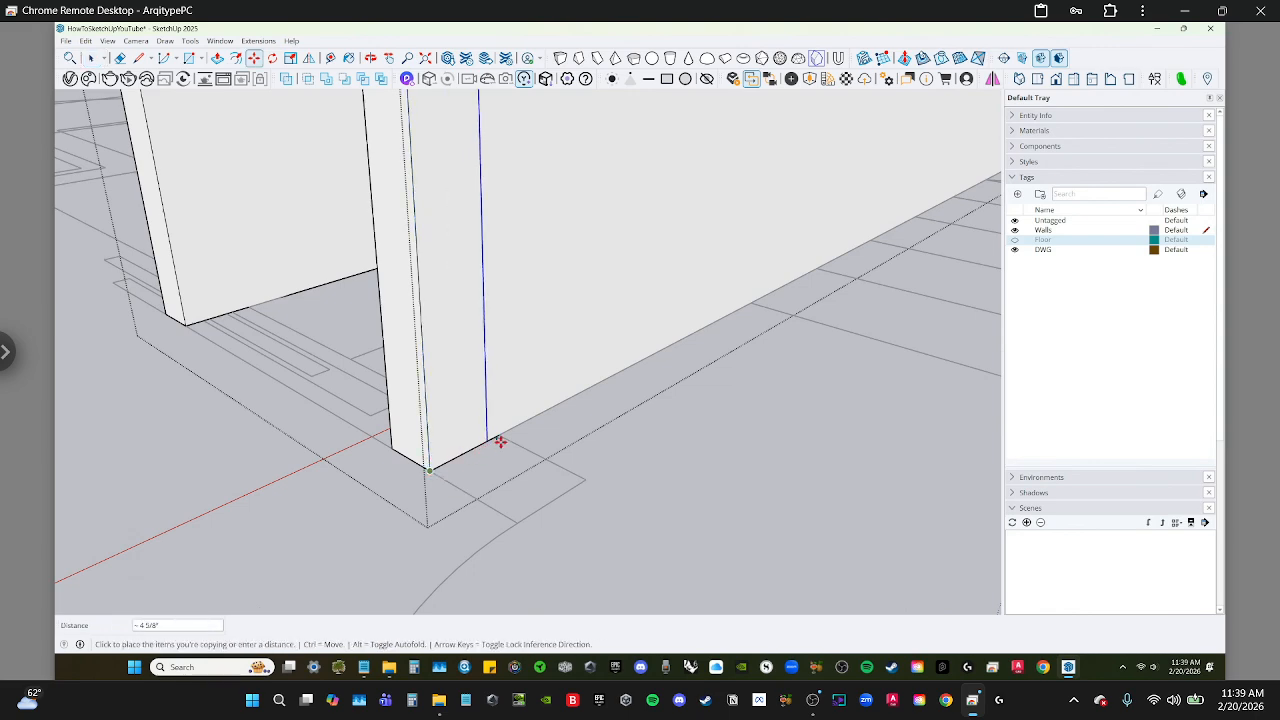
click(500, 437)
Push/Pull the resulting strip 3' across the door opening to the plan corner on the opposite side
scroll(494, 432, down, 3)
key(space)
click(479, 426)
middle_drag(463, 424, 440, 409)
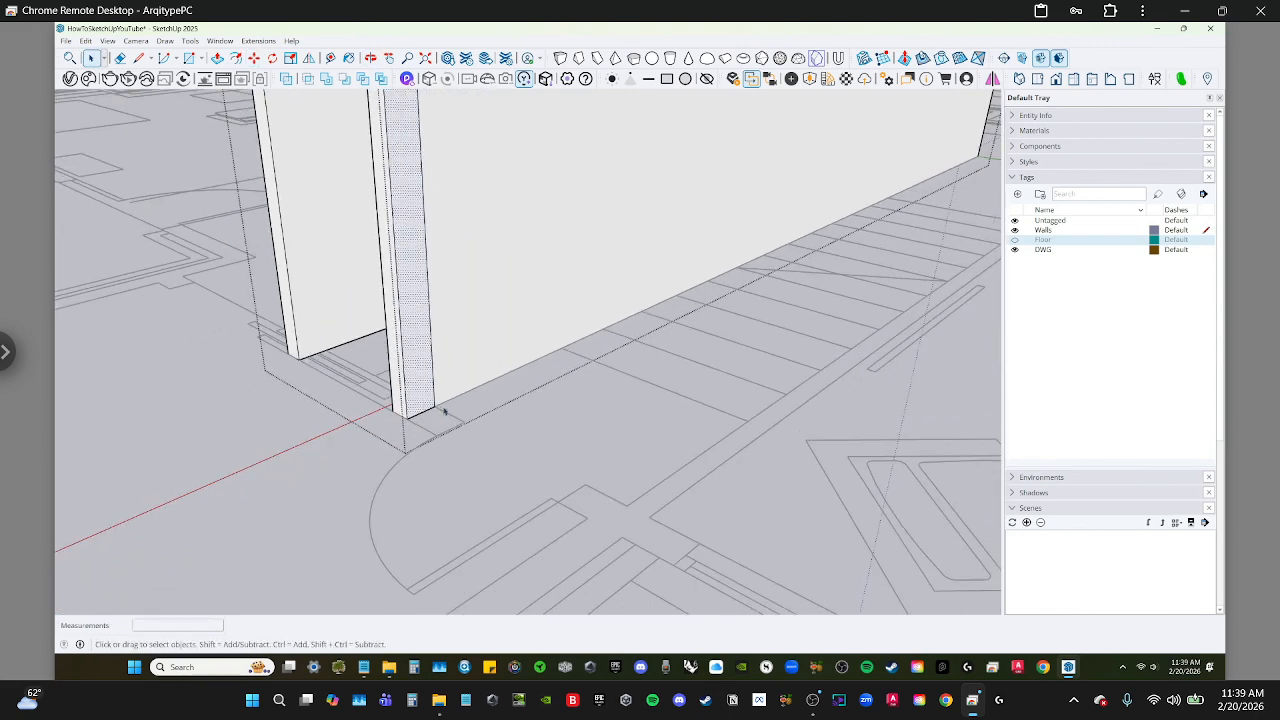
key(p)
click(434, 406)
click(587, 518)
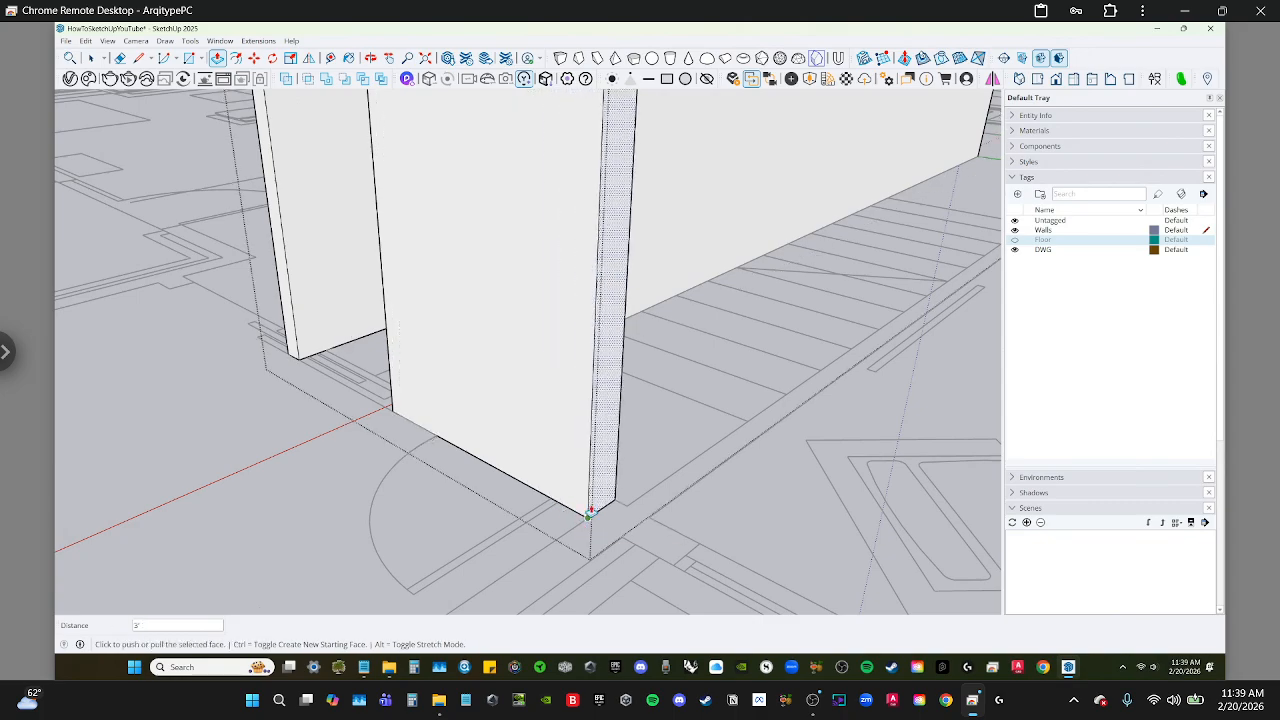
key(space)
click(563, 516)
Draw a rectangle over the short wall strip beside the small bathroom's sink on the plan and group it
scroll(560, 505, down, 3)
middle_drag(557, 492, 537, 394)
scroll(709, 394, up, 4)
scroll(690, 386, down, 5)
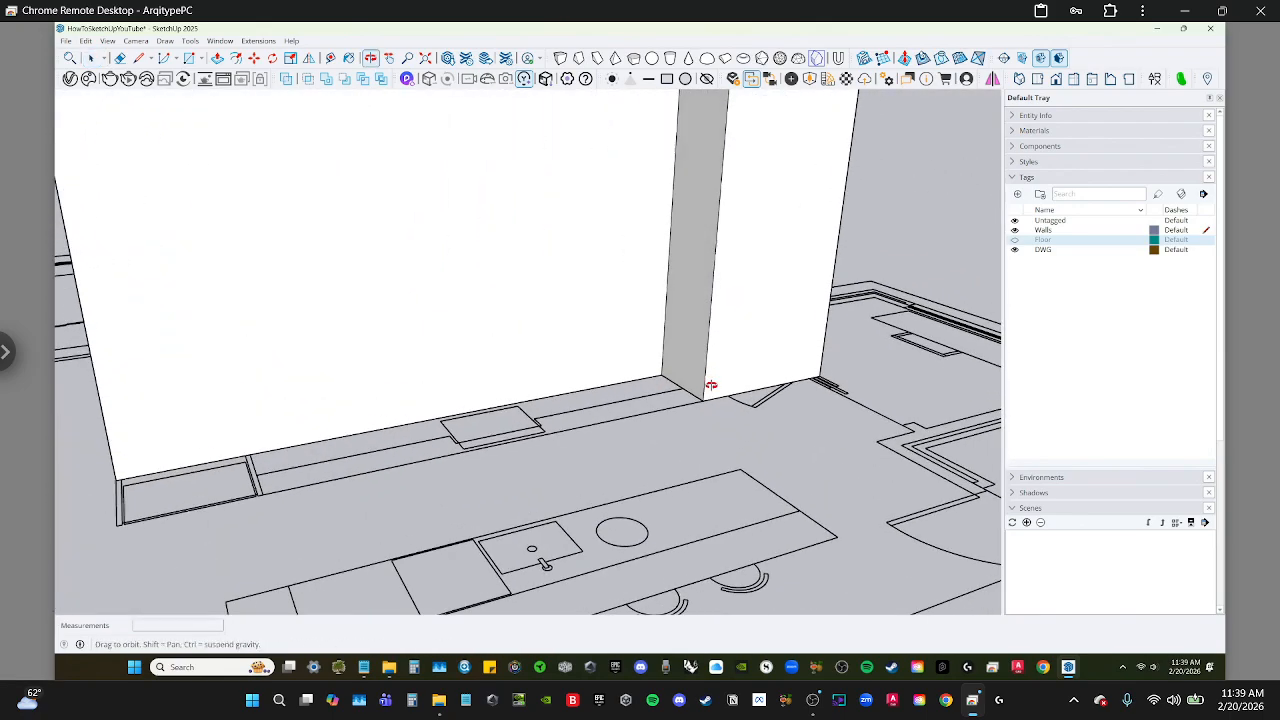
middle_drag(690, 386, 278, 415)
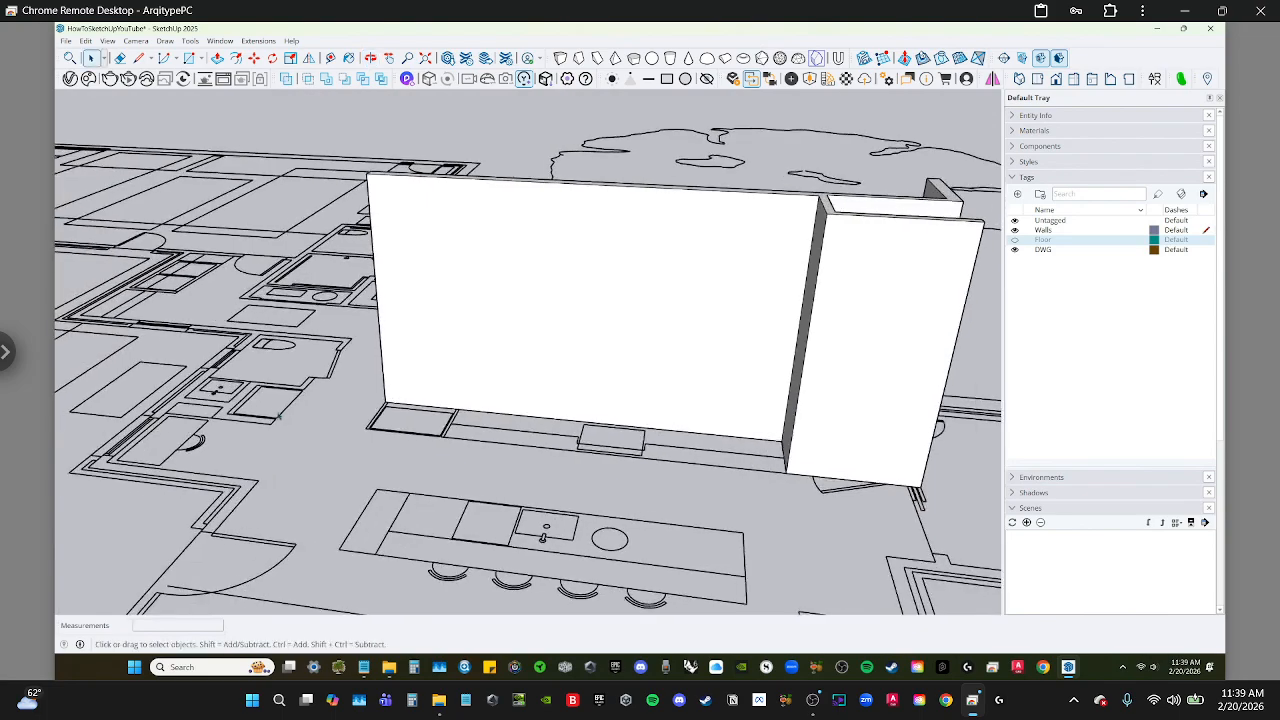
scroll(250, 405, up, 8)
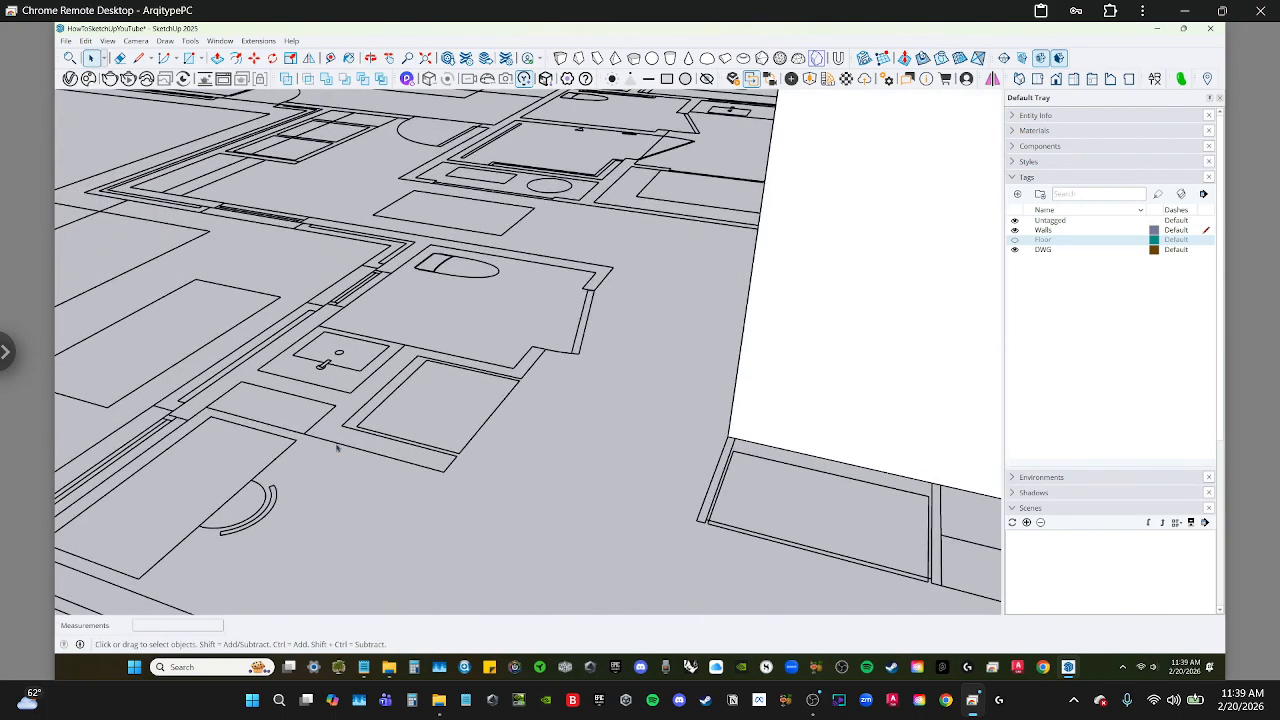
shift+middle_drag(309, 412, 286, 420)
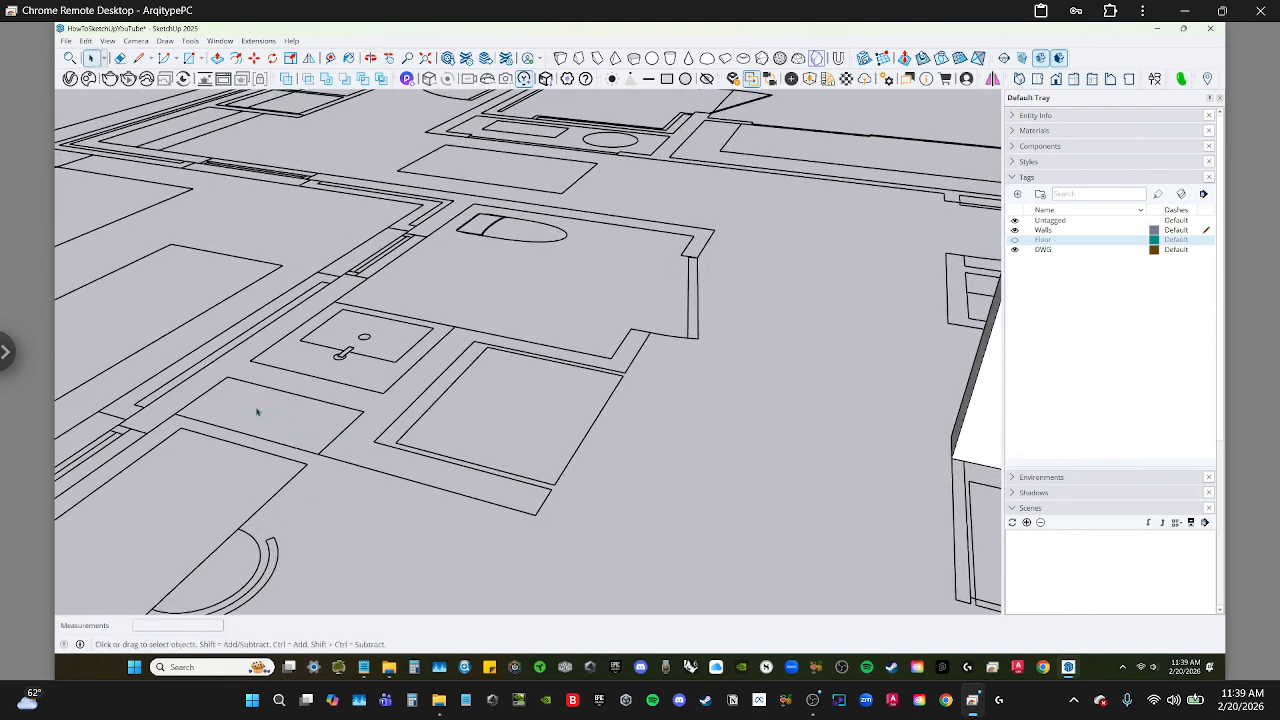
scroll(252, 406, up, 2)
key(r)
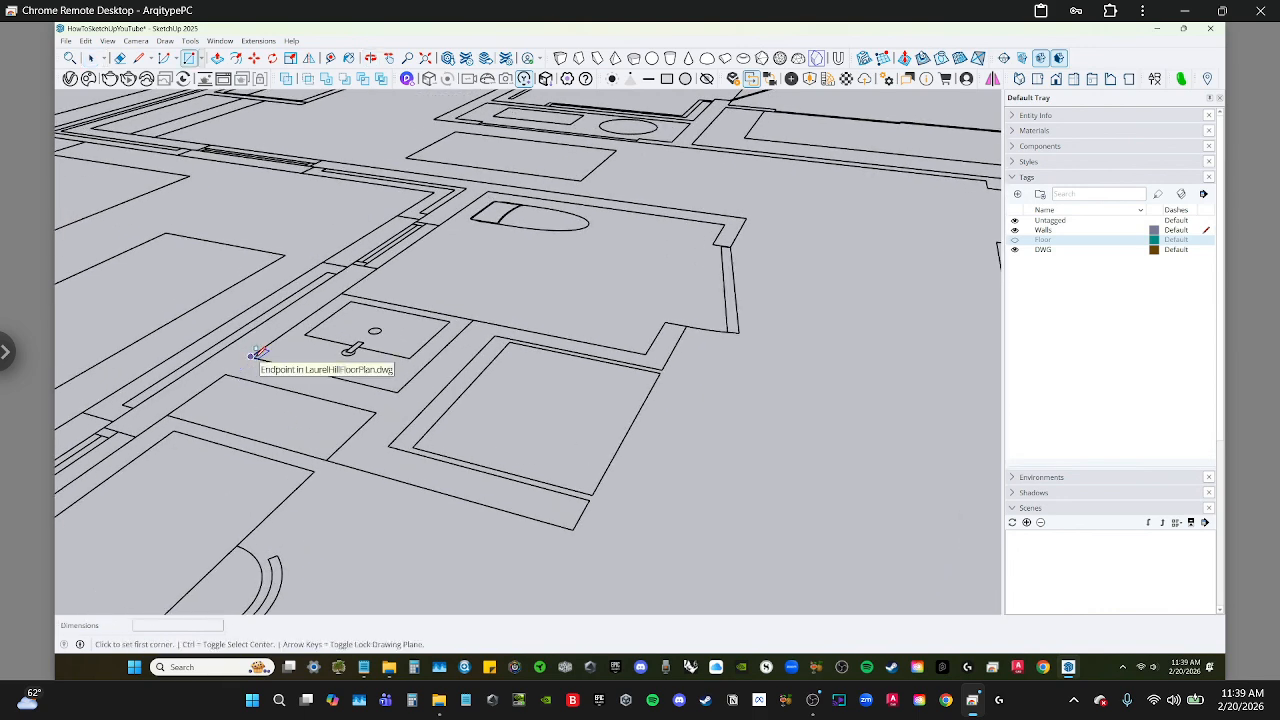
click(251, 357)
click(378, 409)
key(space)
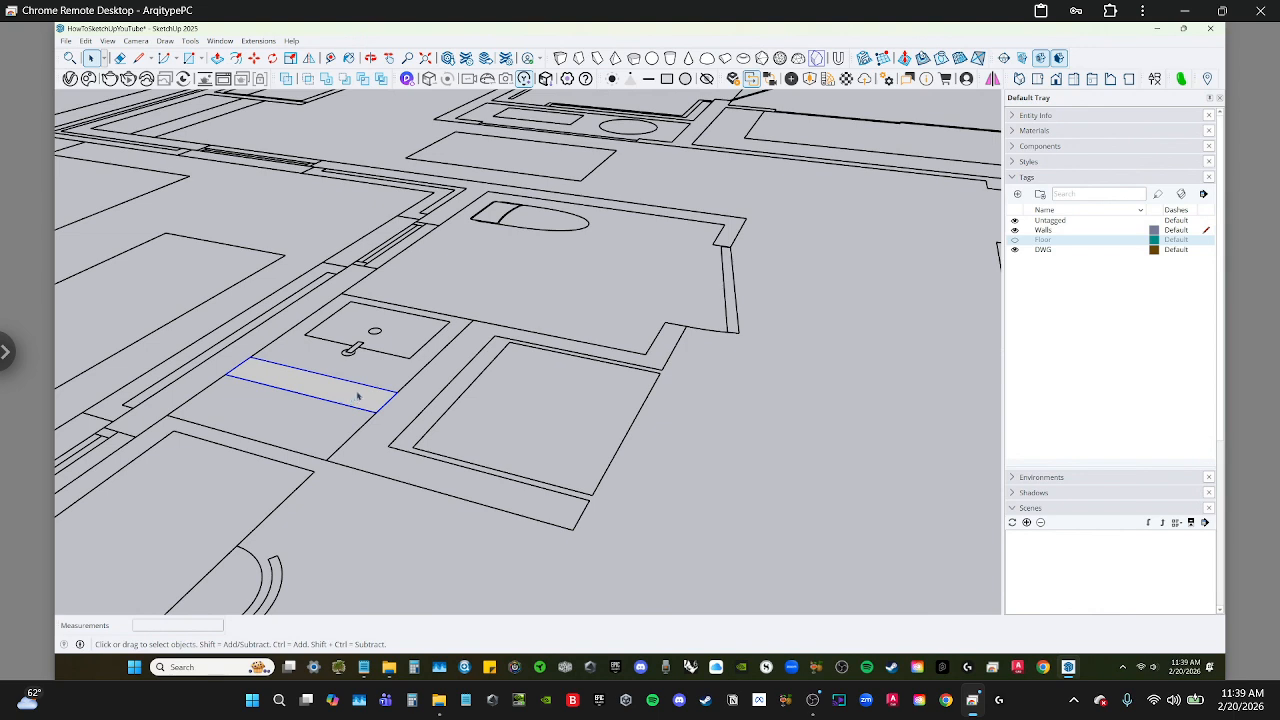
Push/Pull the grouped rectangle beside the bathroom sink up 10' into a wall
double_click(358, 398)
key(p)
click(361, 396)
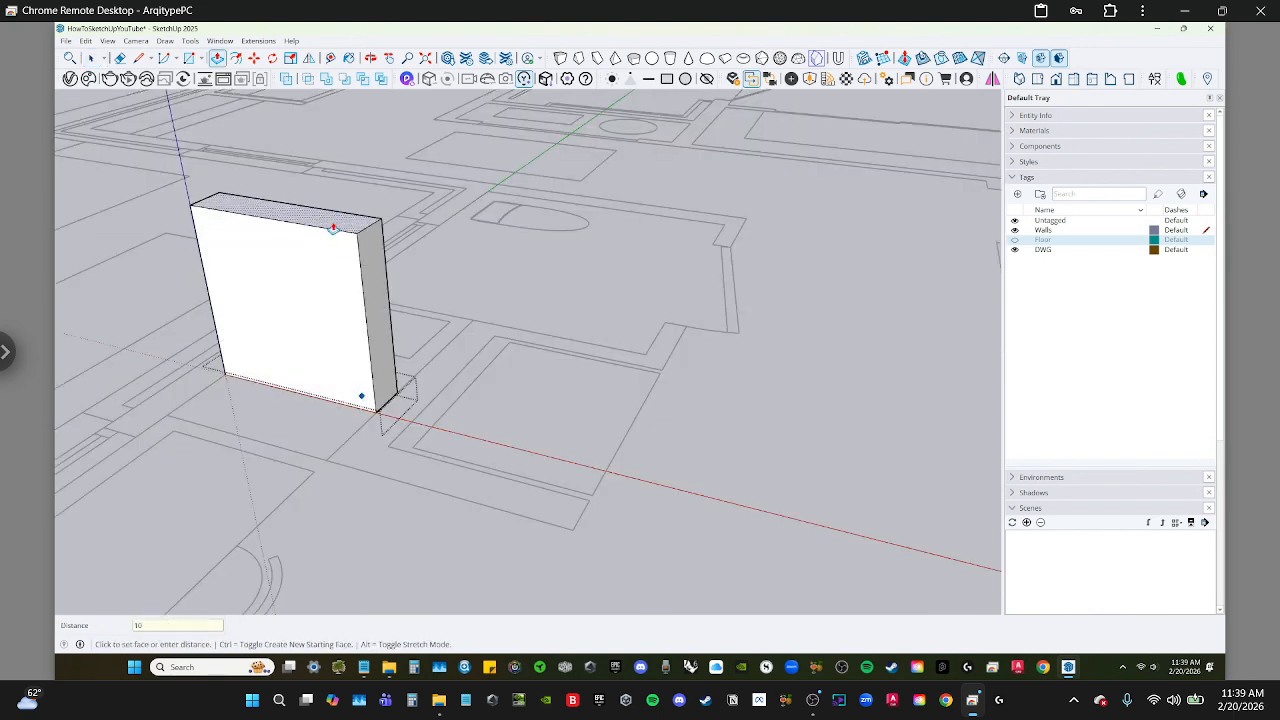
text(10')
key(Return)
key(space)
key(Escape)
scroll(372, 396, up, 3)
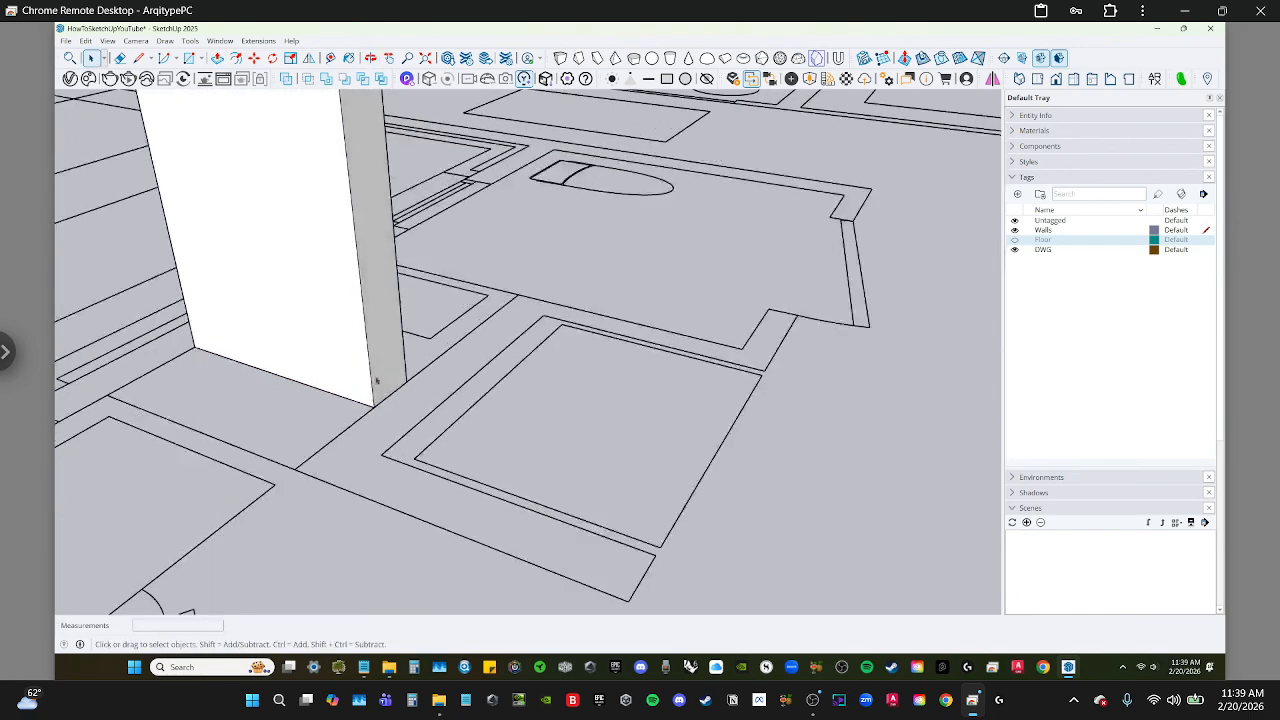
Push/Pull the end face of the bathroom sink wall outward to the far line of the crossing wall
double_click(379, 380)
scroll(379, 380, up, 1)
click(384, 388)
key(p)
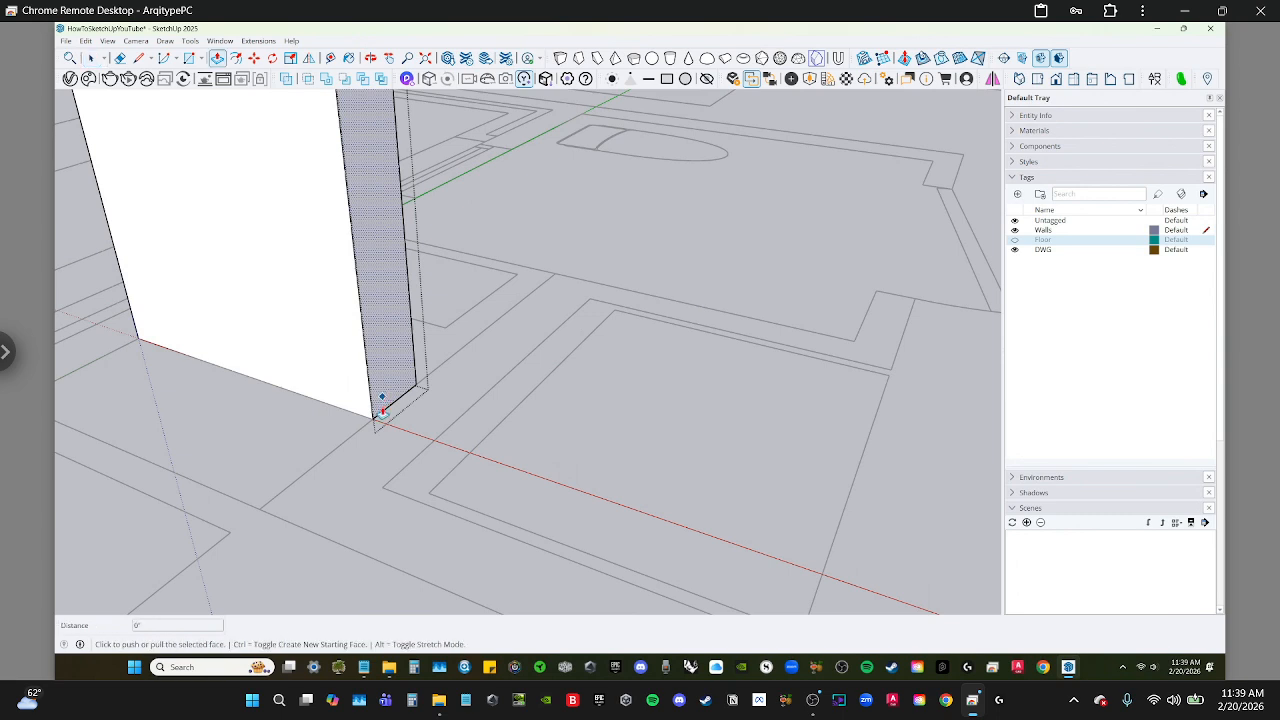
click(376, 400)
click(415, 458)
key(space)
Copy the front vertical edge at the extended end of the sink wall back to the plan intersection
click(425, 420)
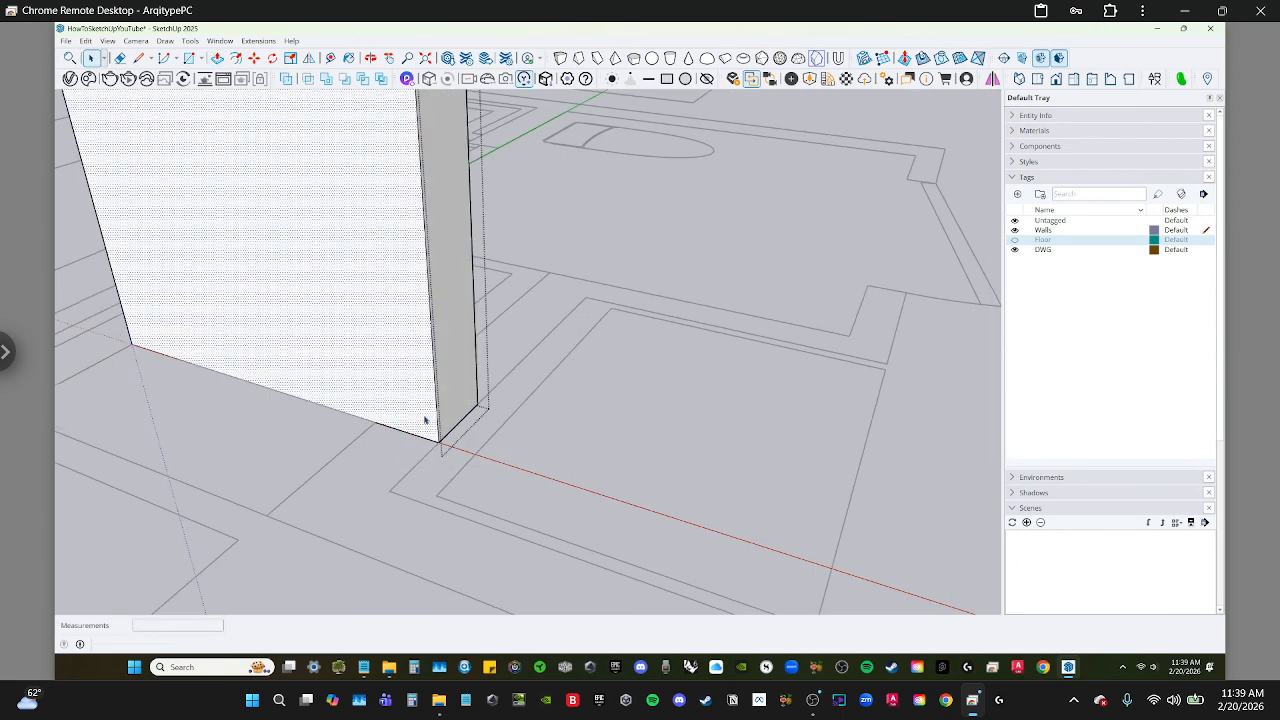
shift+click(441, 428)
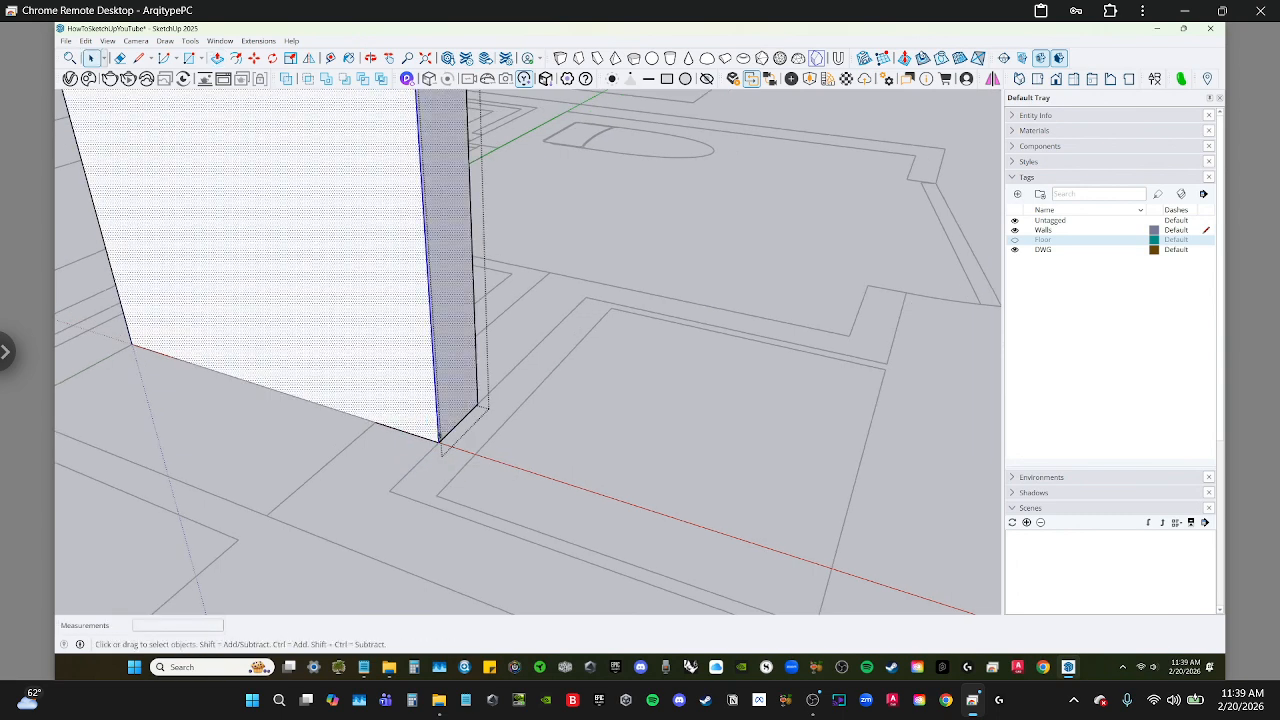
shift+click(446, 438)
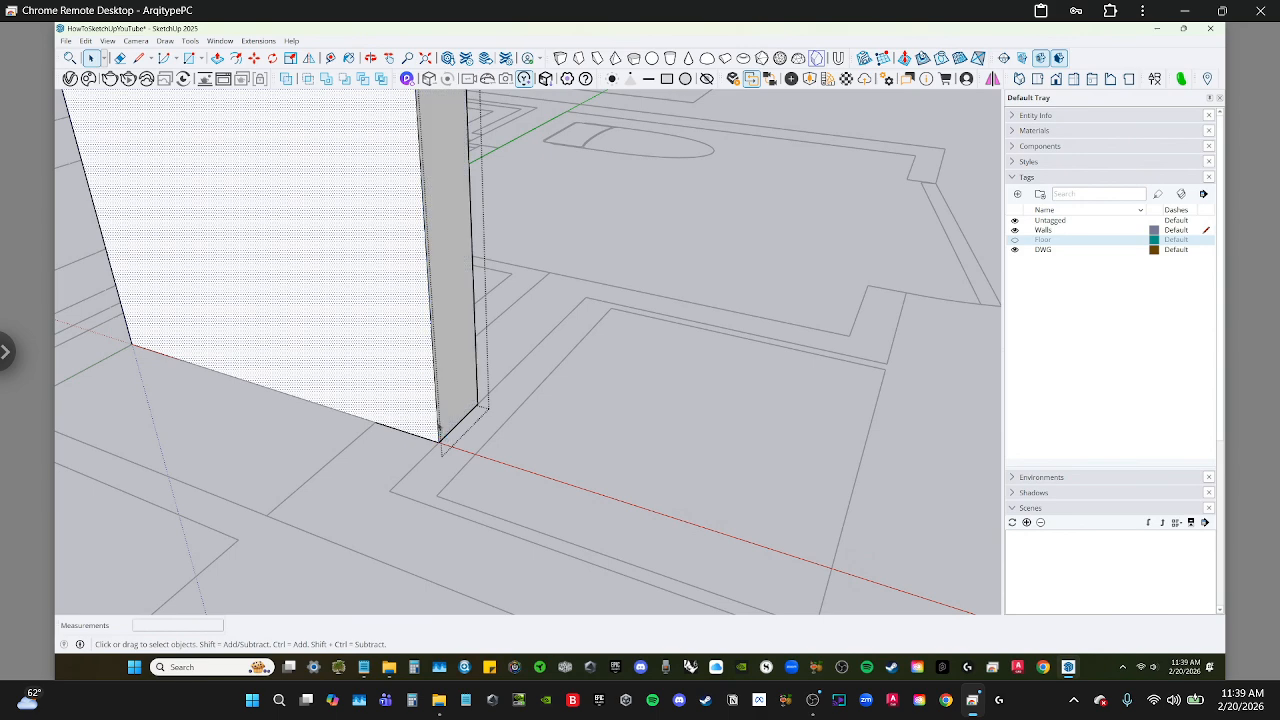
click(438, 426)
key(m)
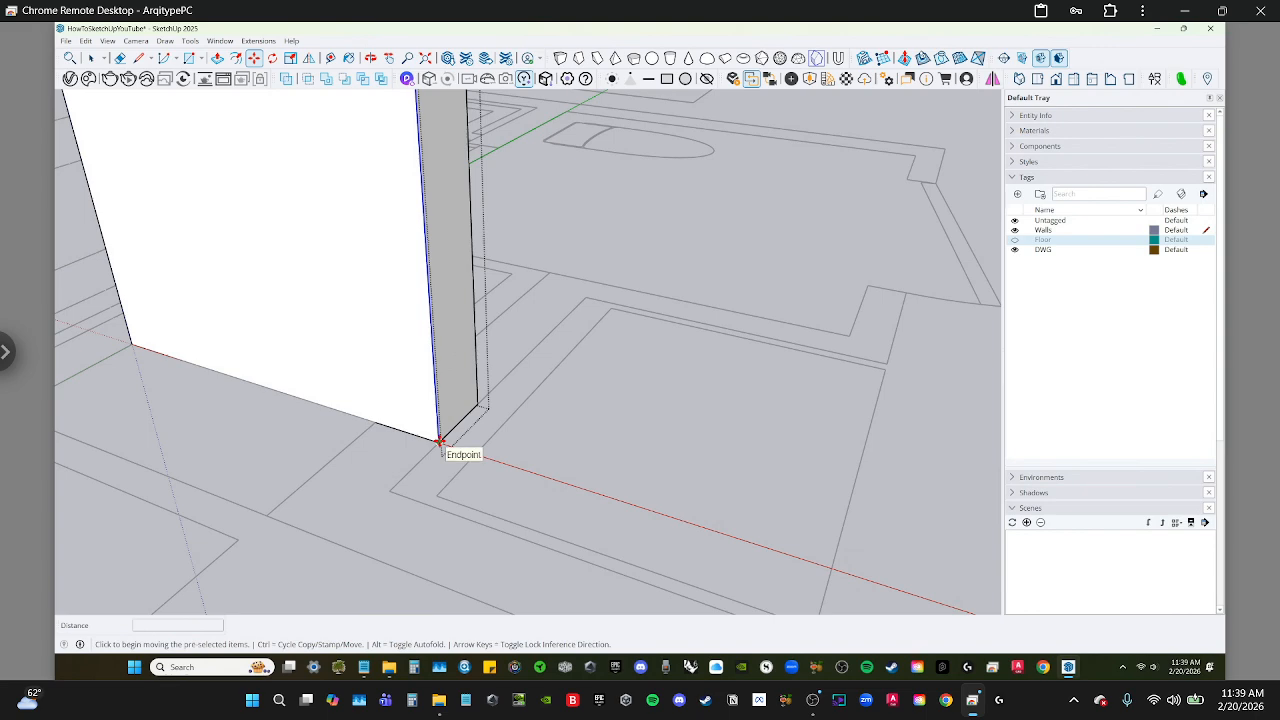
click(440, 440)
key(ctrl)
click(375, 420)
key(space)
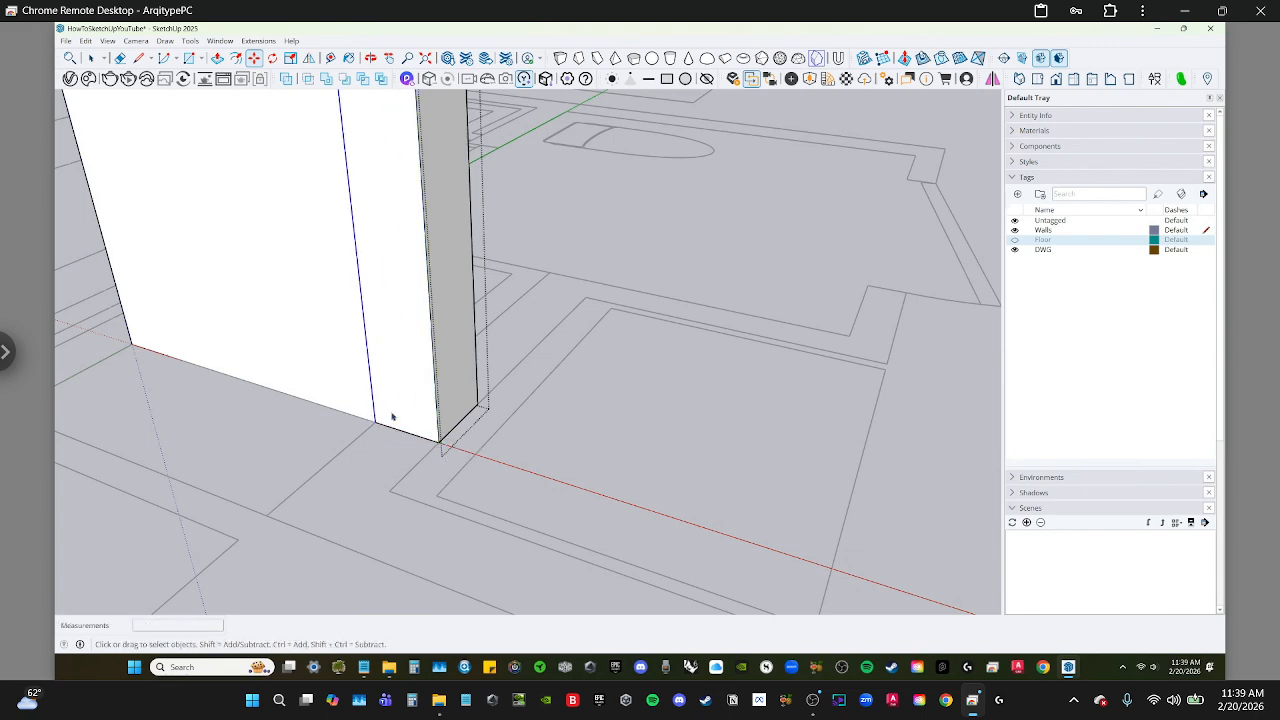
Push/Pull the new strip on the sink wall 11 1/2" forward to the outer plan line
click(391, 417)
scroll(397, 416, down, 1)
key(p)
click(397, 417)
click(359, 513)
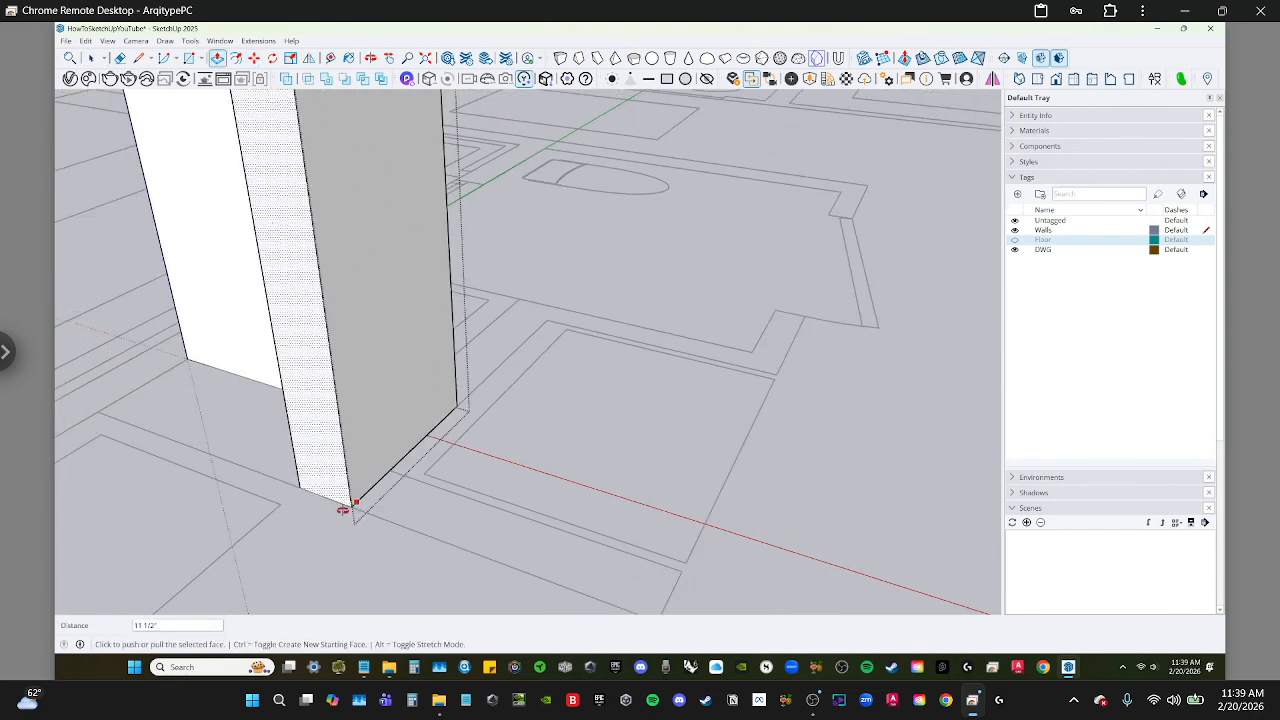
key(space)
Copy the outer vertical edge of the return wall 5 1/2" inward to the plan line of the adjoining wall
scroll(343, 509, up, 1)
click(334, 486)
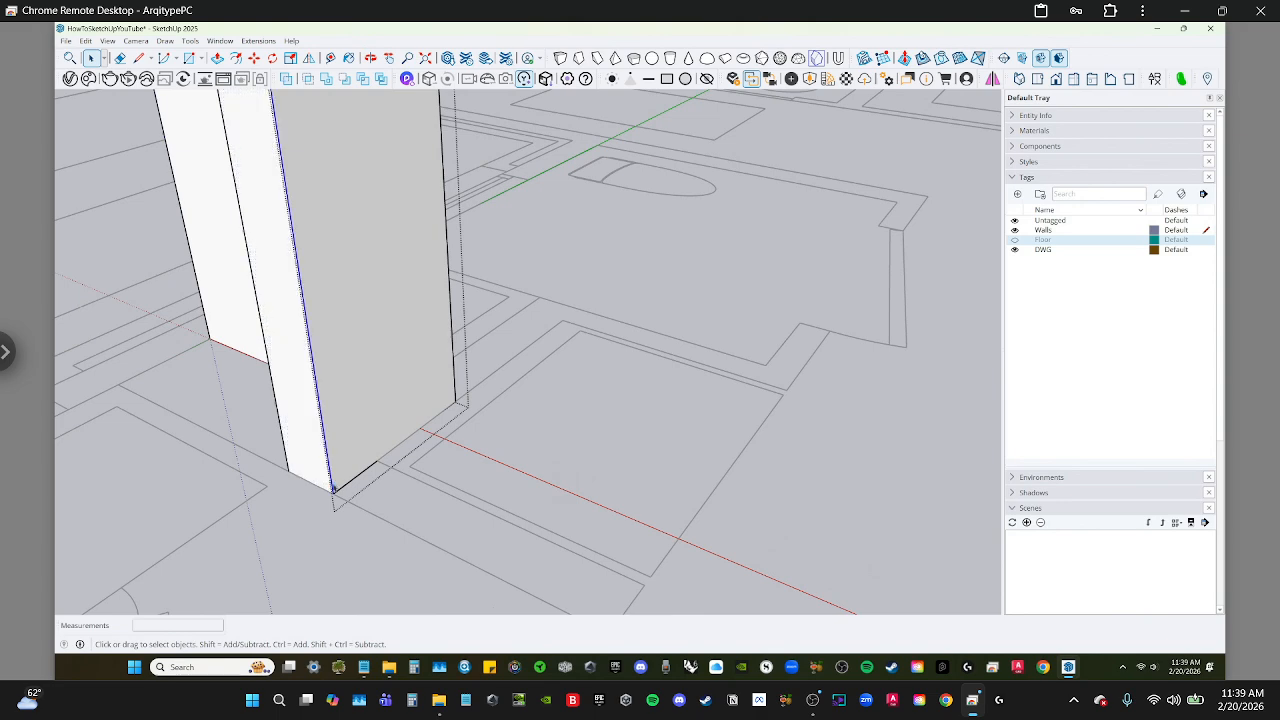
key(m)
key(ctrl)
click(333, 492)
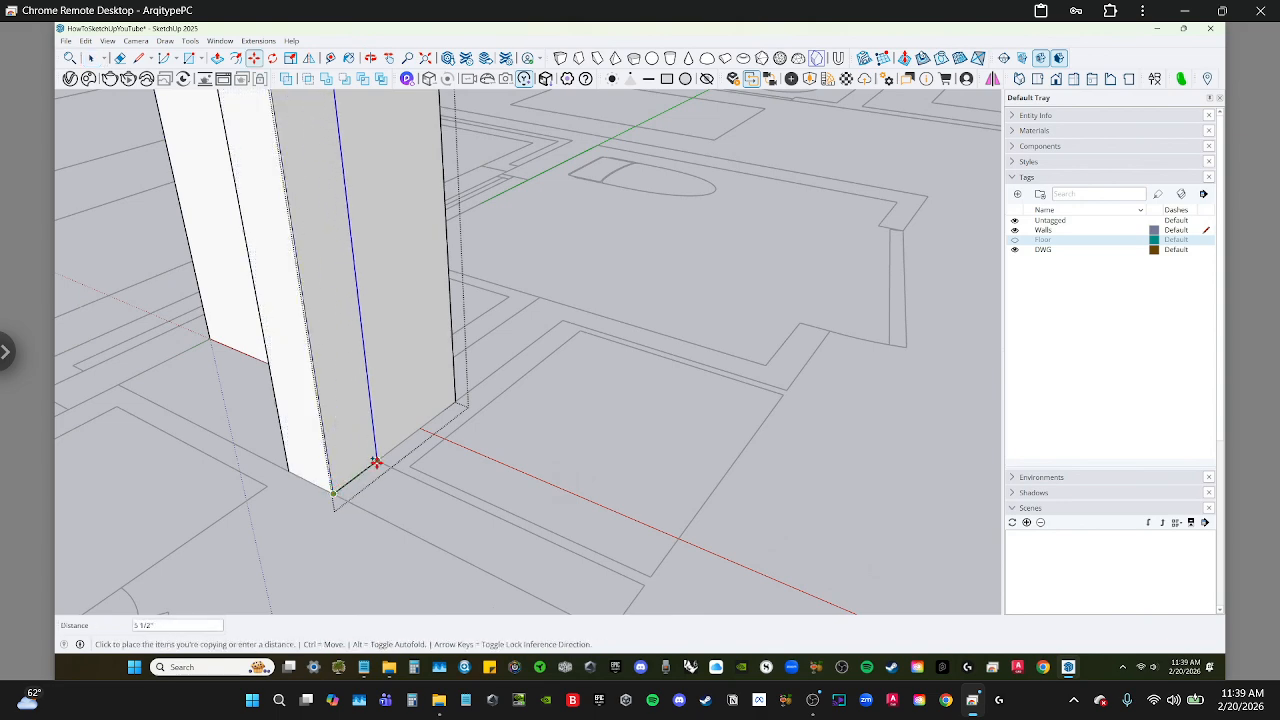
click(376, 461)
key(space)
Push/Pull the 5 1/2" strip along the plan to the end corner of the adjoining wall
click(364, 464)
scroll(364, 464, down, 1)
key(p)
click(366, 465)
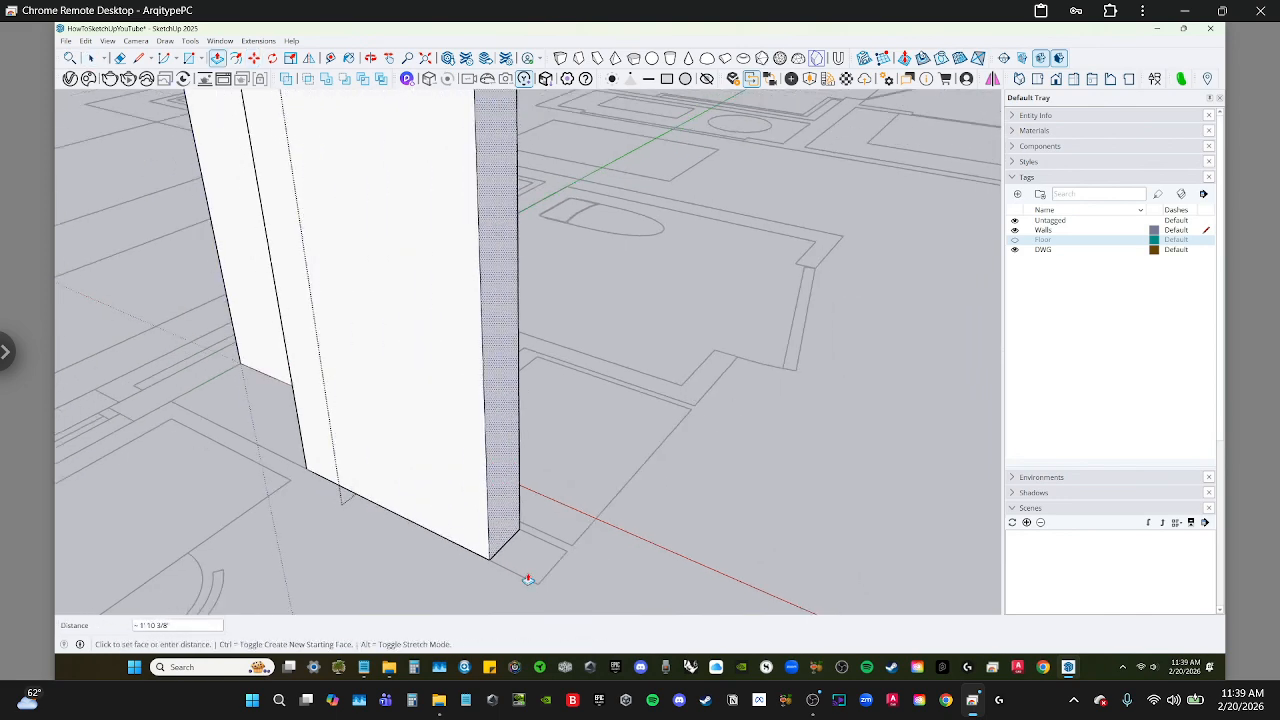
click(532, 585)
Trace the hall side of the long closet's wall with lines from its end near the sliding door to the jog
mouse_move(532, 585)
middle_down()
mouse_move(458, 536)
mouse_move(506, 497)
mouse_move(546, 408)
middle_up()
scroll(482, 503, down, 1)
scroll(548, 404, down, 3)
scroll(548, 404, up, 10)
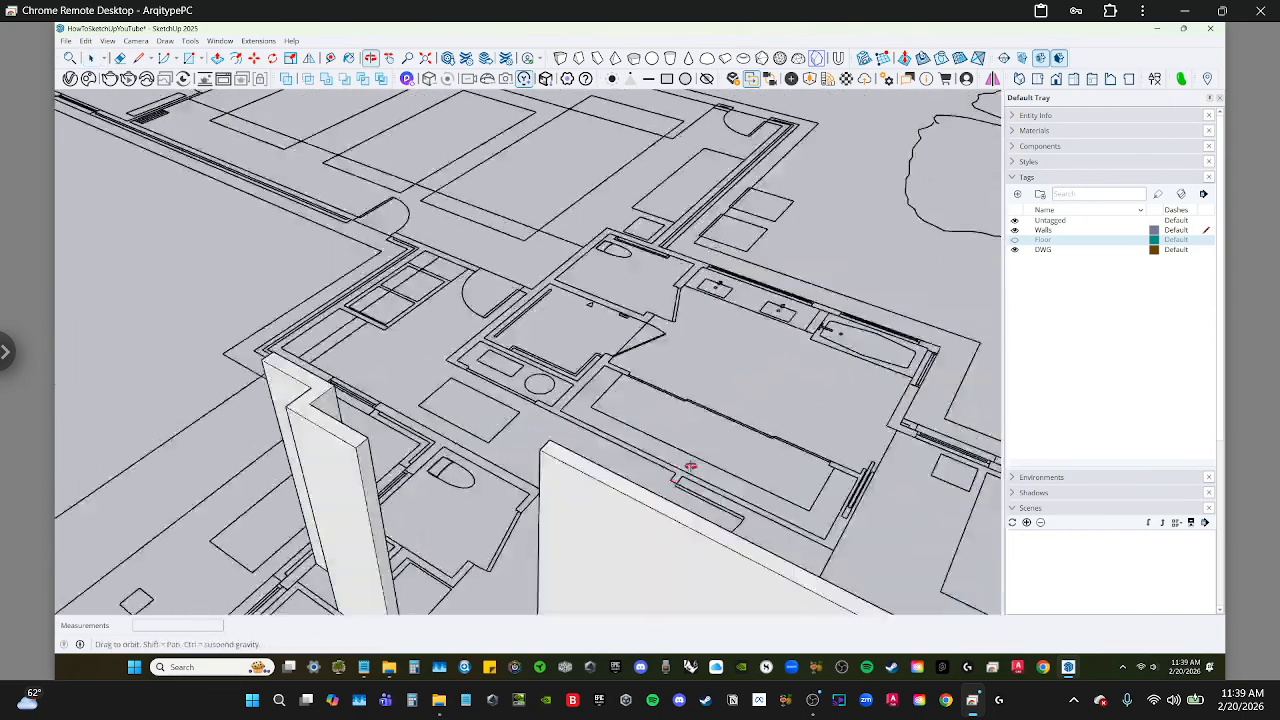
key(space)
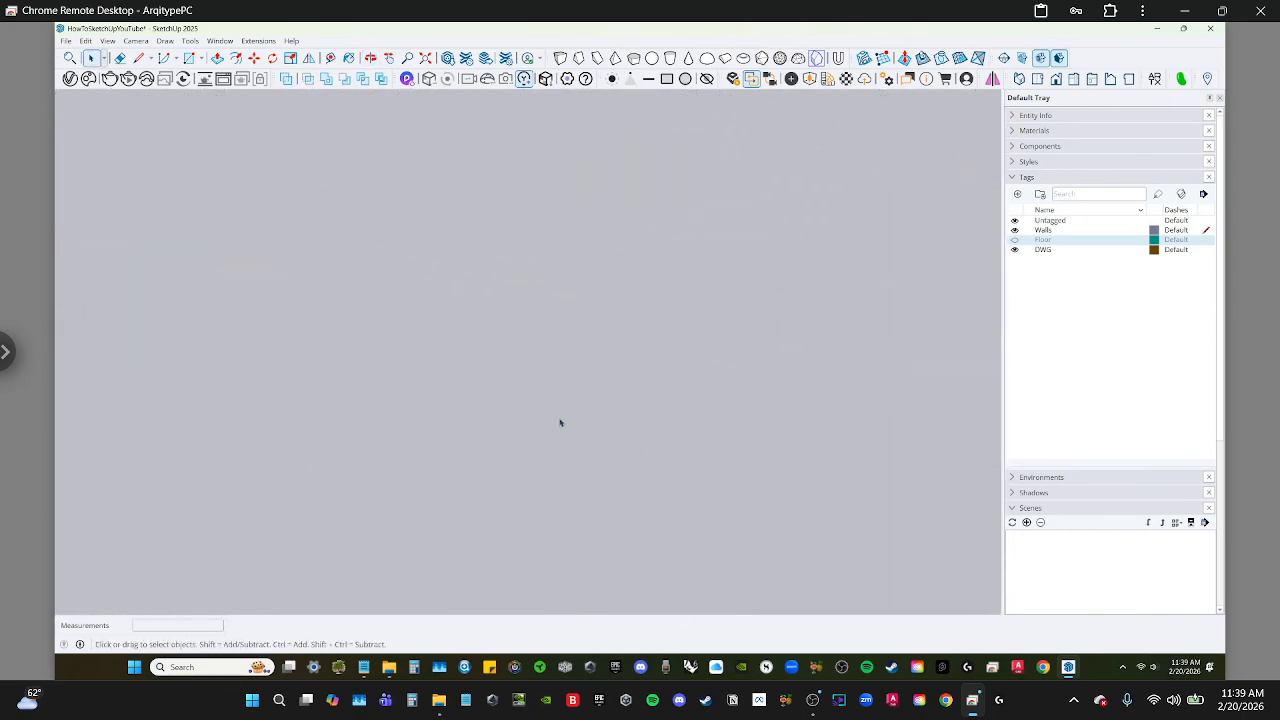
scroll(620, 430, down, 10)
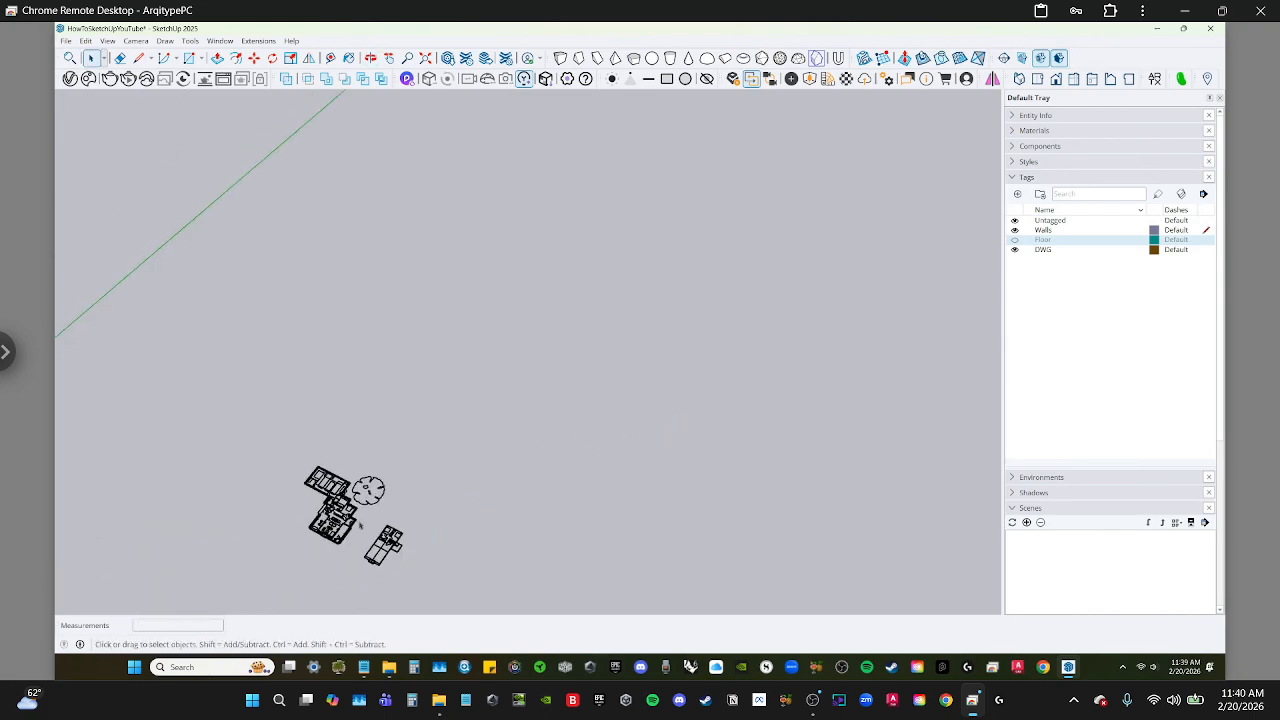
scroll(394, 517, up, 5)
scroll(537, 484, up, 4)
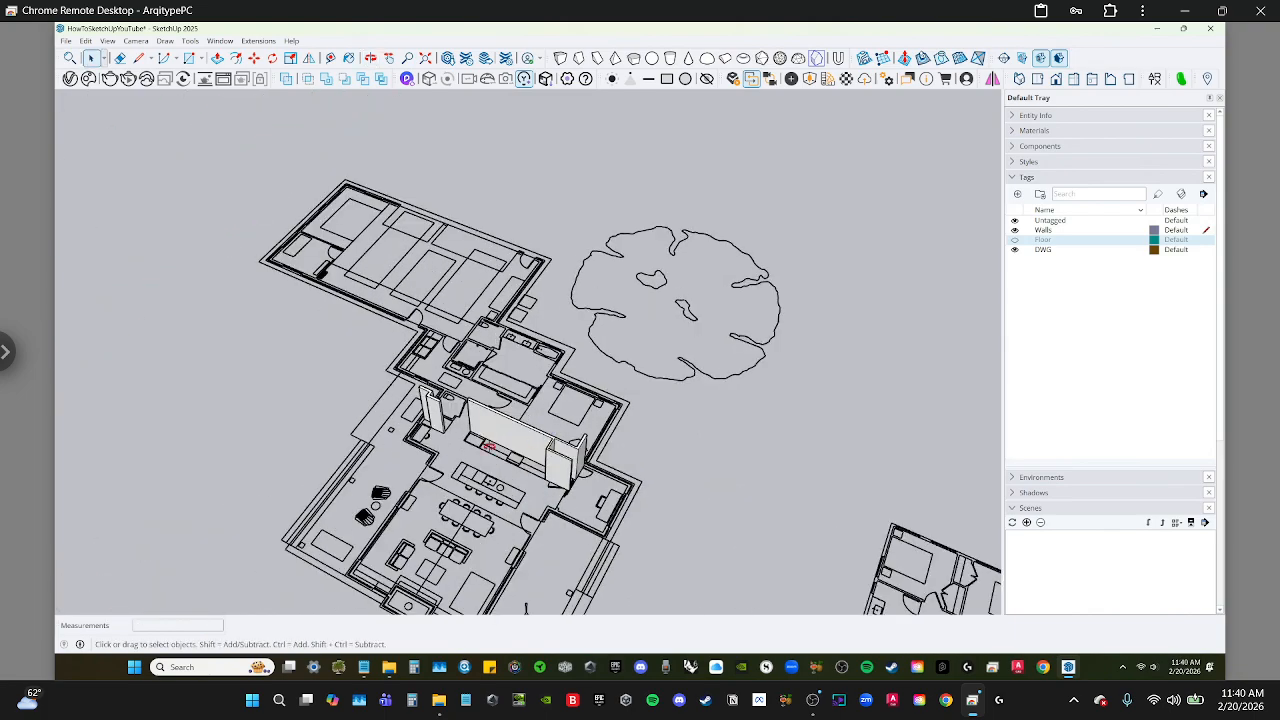
scroll(516, 388, up, 5)
scroll(567, 450, up, 3)
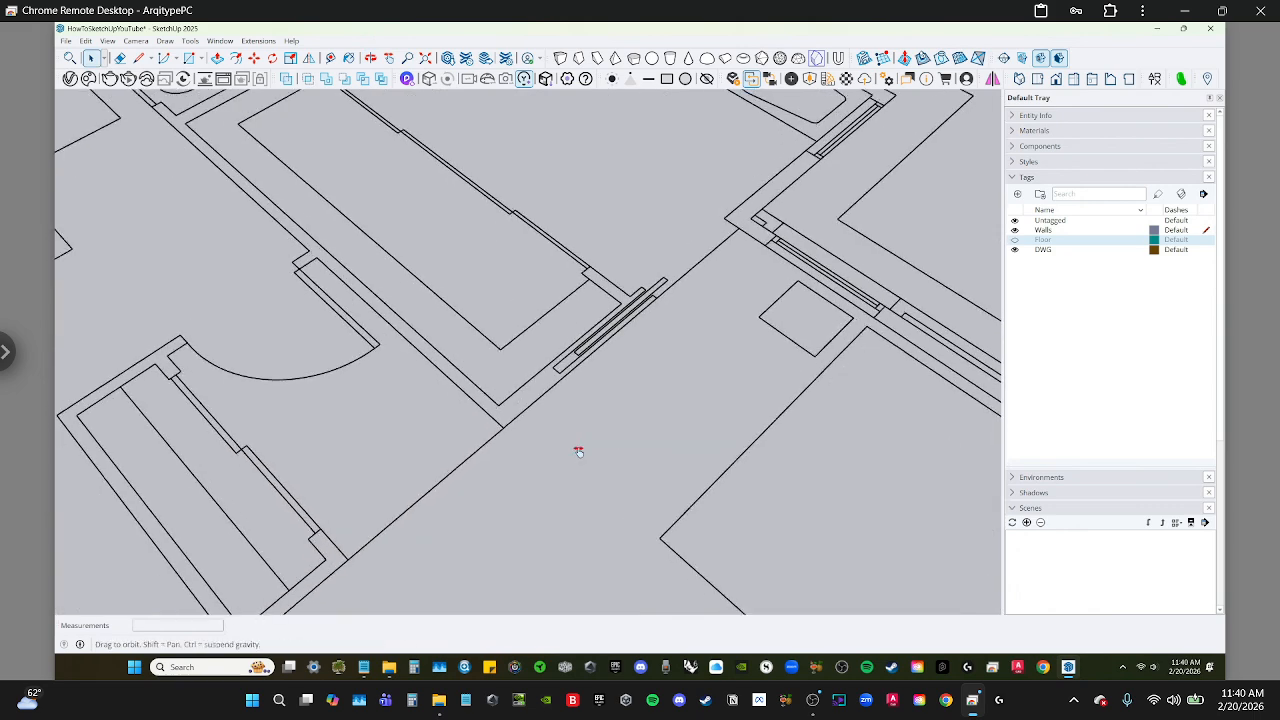
click(542, 479)
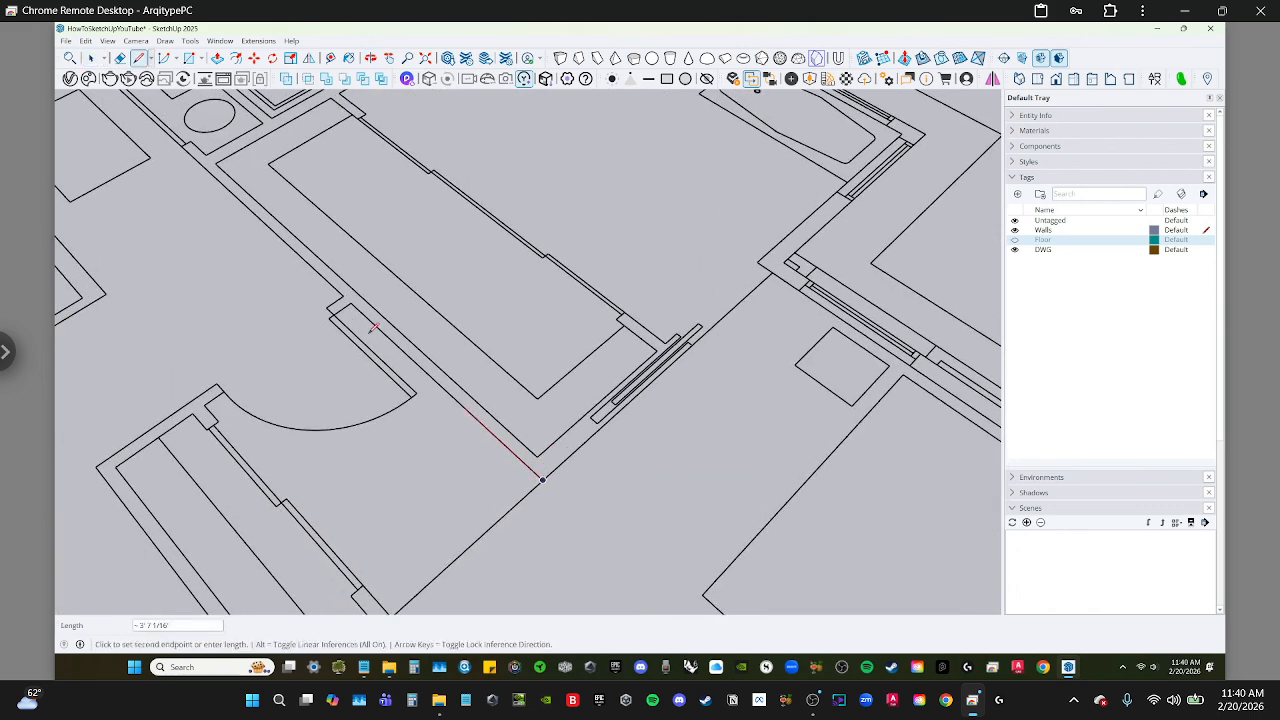
scroll(348, 300, up, 2)
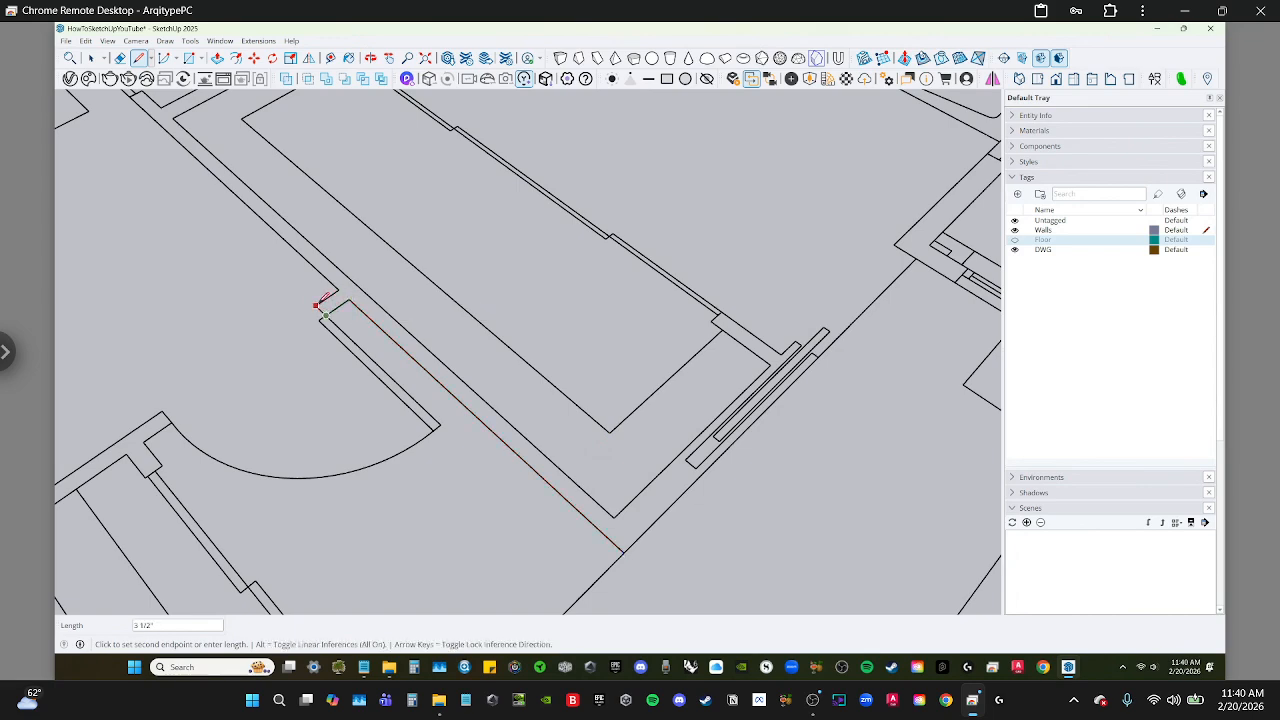
click(338, 290)
Trace the next 7' 2 3/4" of the hall wall past the jog and close its outline with a 3 1/2" end line
shift+middle_drag(174, 170, 224, 246)
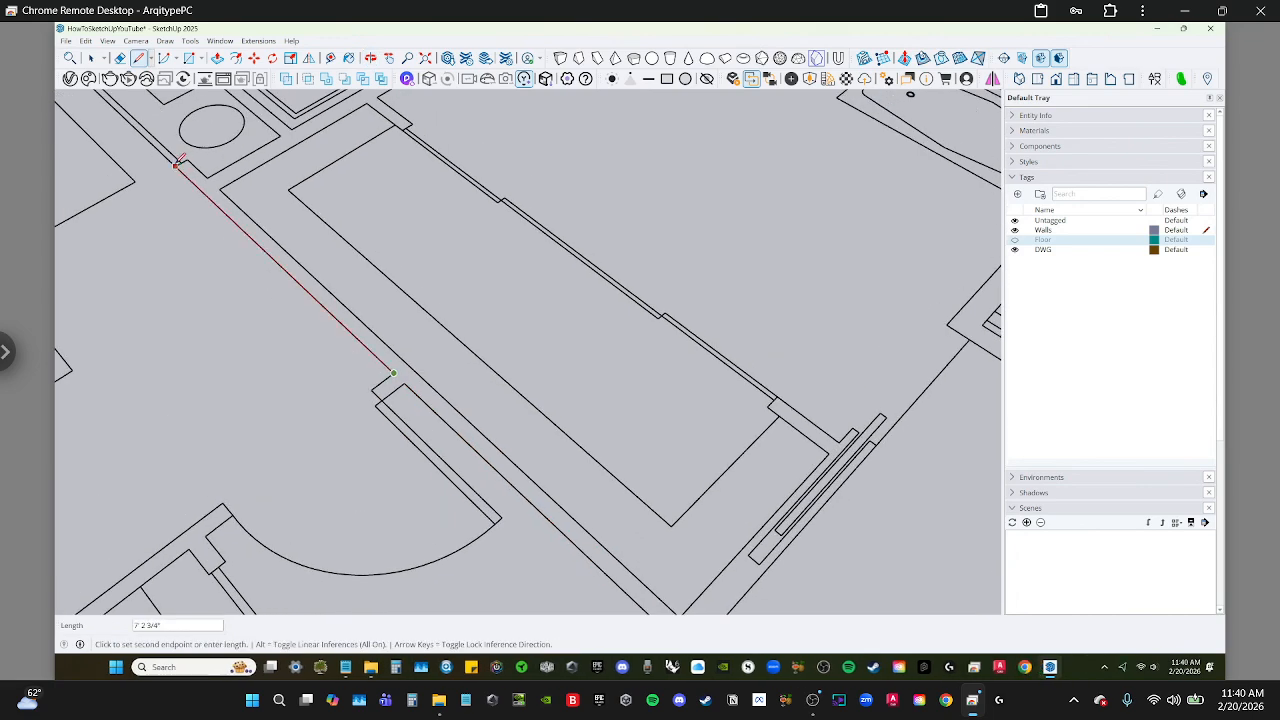
click(189, 160)
shift+middle_drag(563, 469, 524, 392)
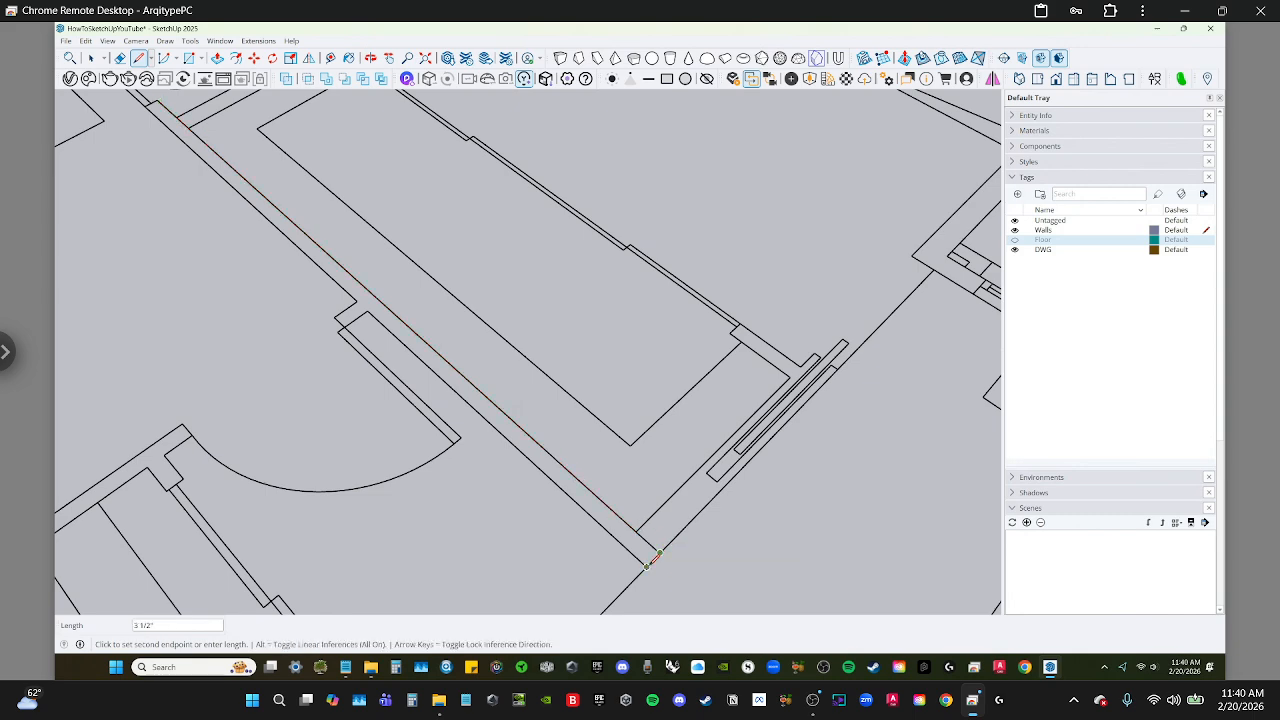
click(647, 567)
key(space)
Push/Pull the traced hall wall face beside the long closet up 8'
middle_drag(634, 529, 432, 352)
click(457, 393)
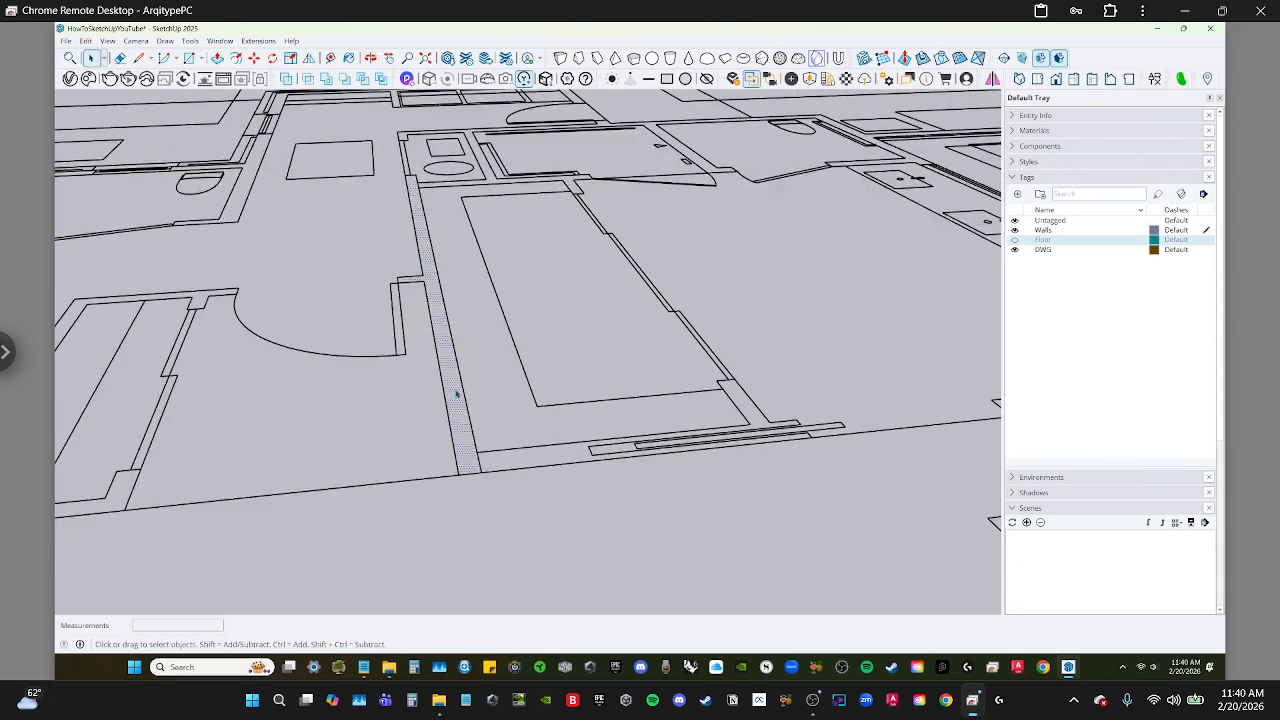
key(p)
click(457, 393)
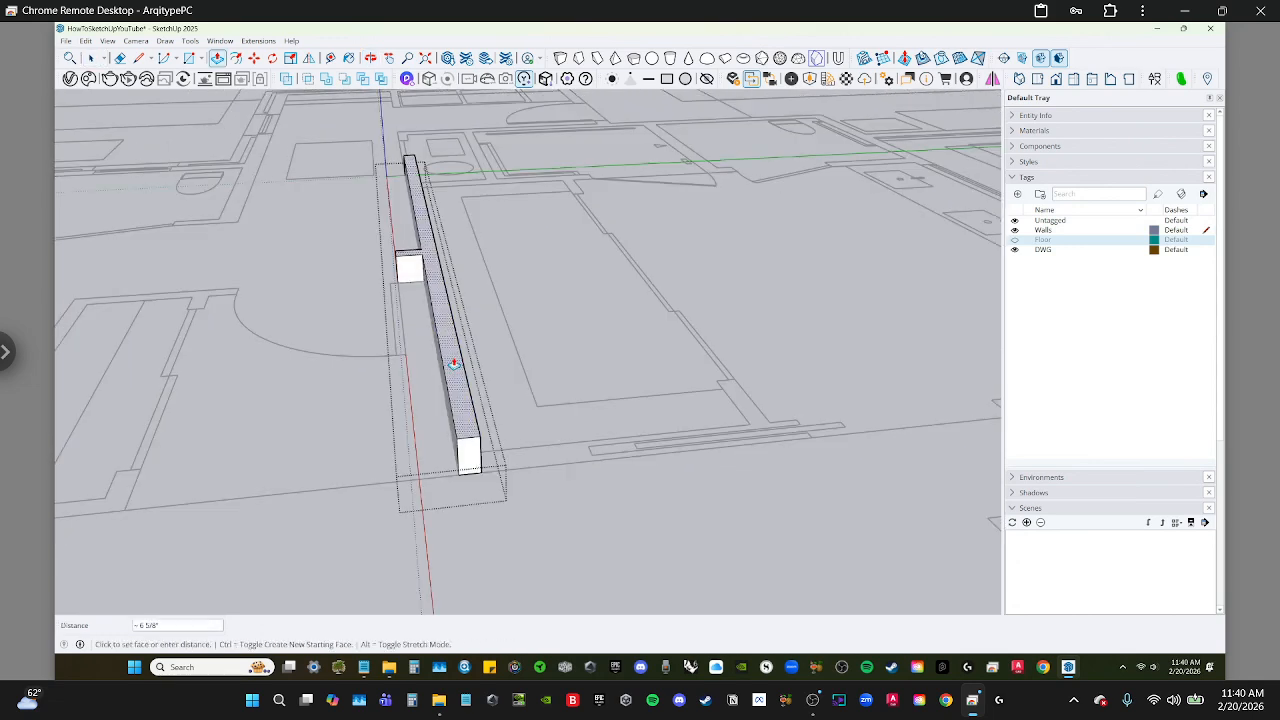
text(8')
key(Return)
scroll(517, 371, down, 3)
key(space)
click(517, 371)
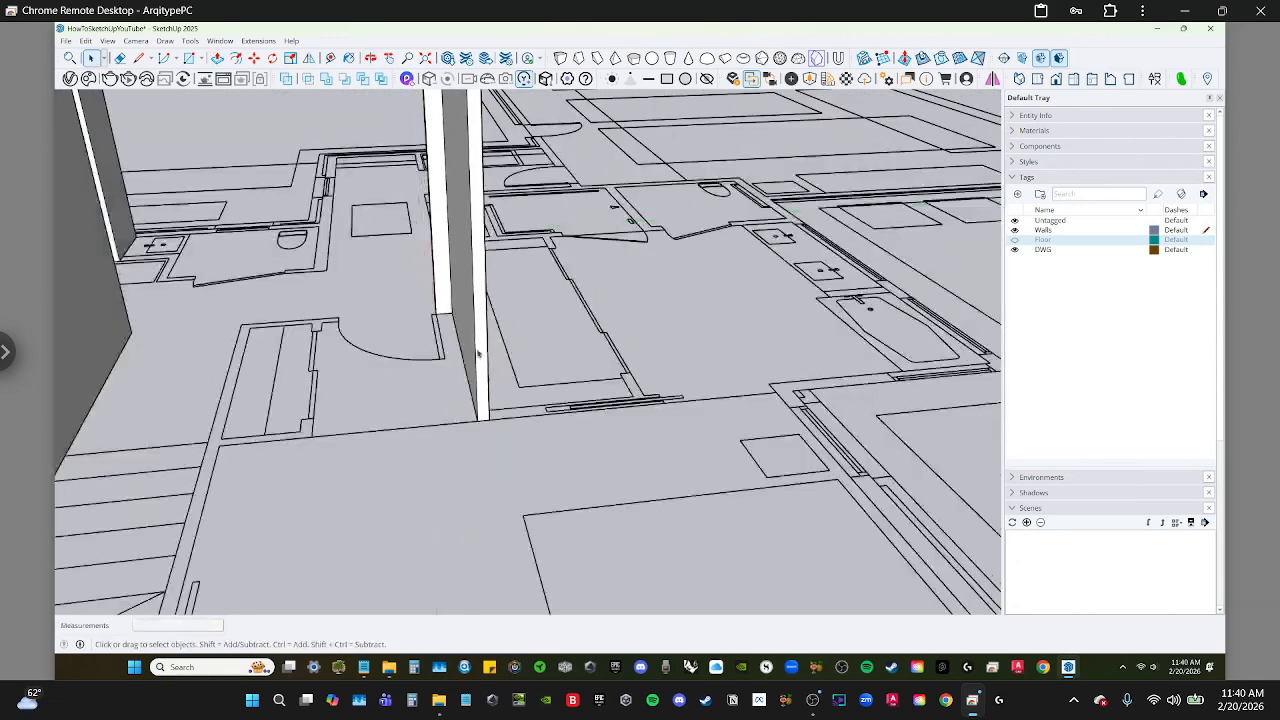
middle_drag(481, 358, 584, 418)
scroll(556, 416, down, 2)
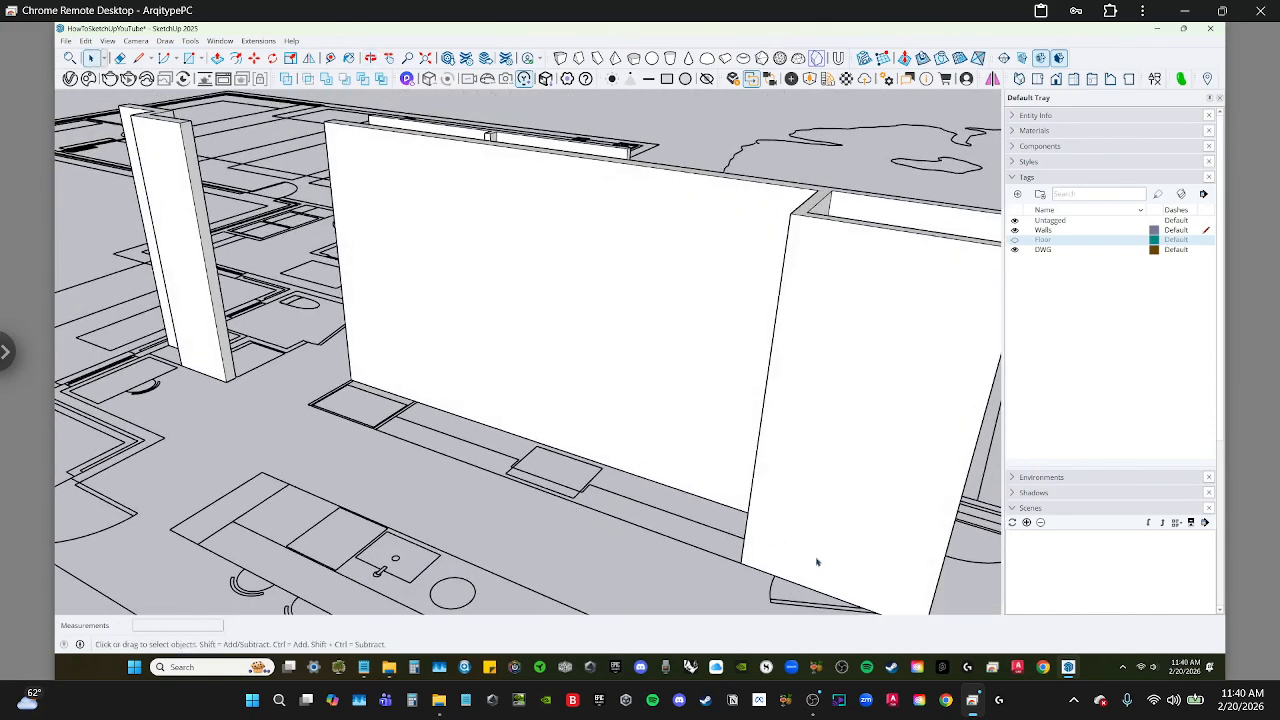